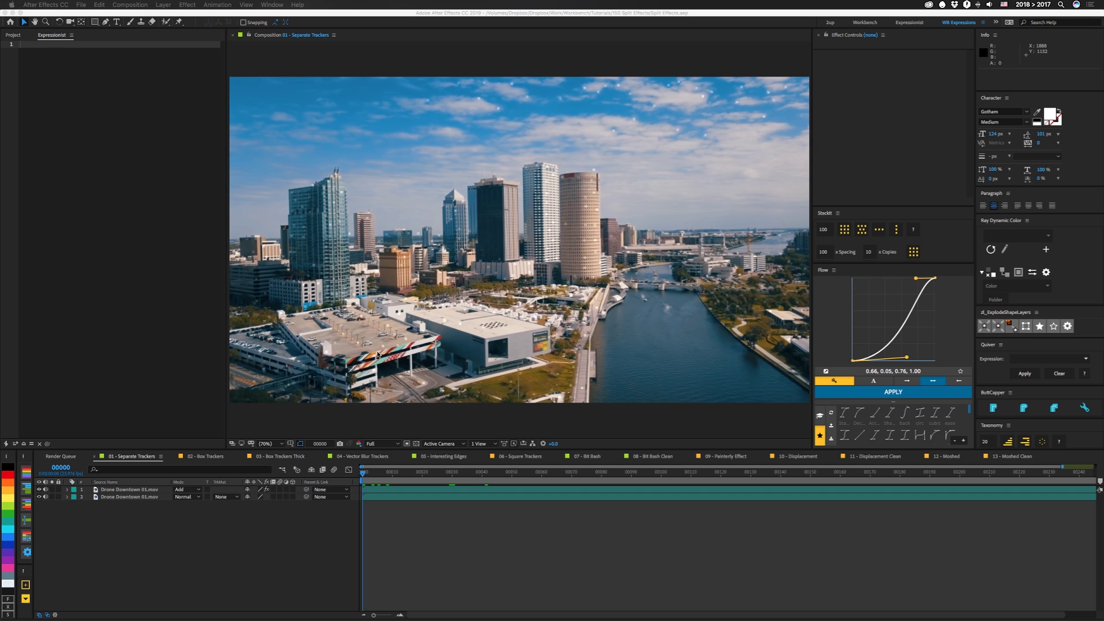
Step: Toggle the Tint effect and the bottom footage layer off and on to isolate the camera track points
{"action": "left_click", "coordinate": [125, 489]}
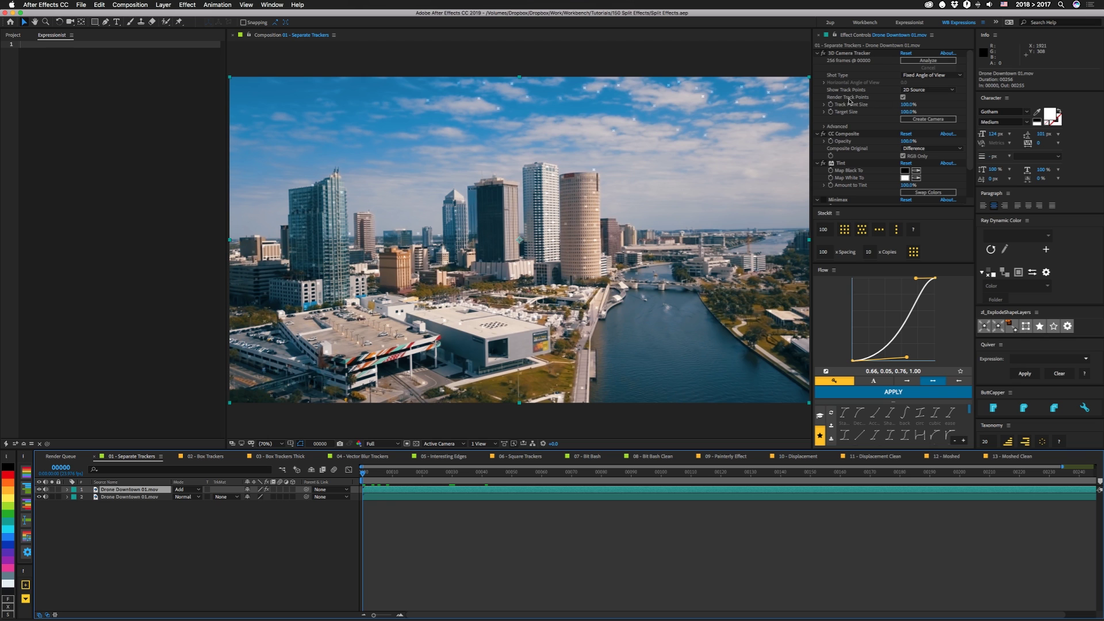
{"action": "left_click", "coordinate": [848, 53]}
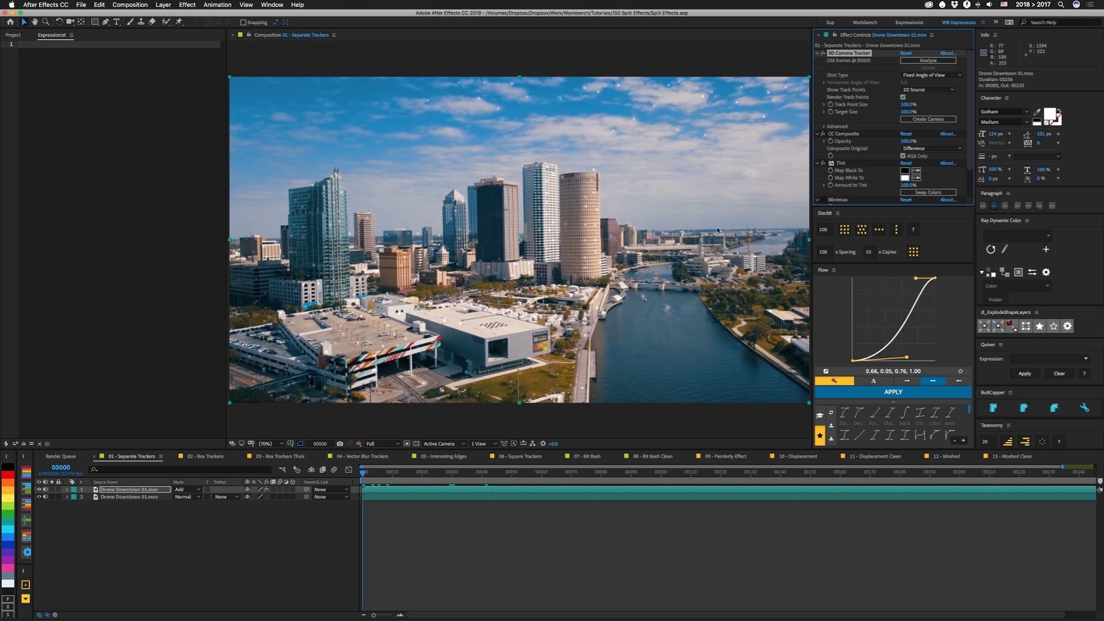
{"action": "left_click", "coordinate": [817, 163]}
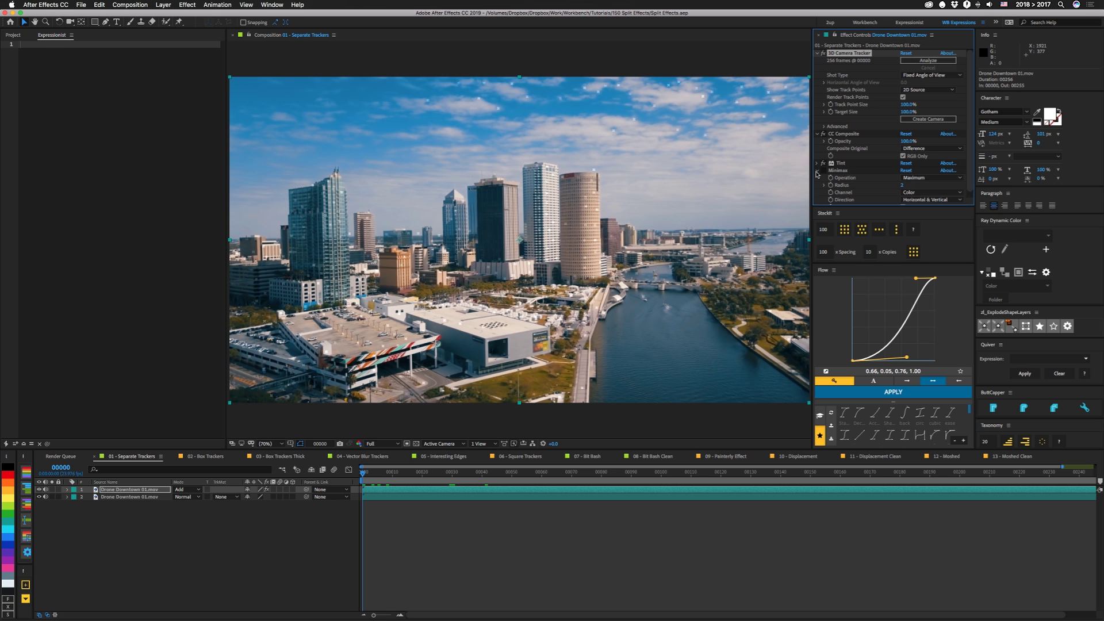
{"action": "left_click", "coordinate": [825, 163]}
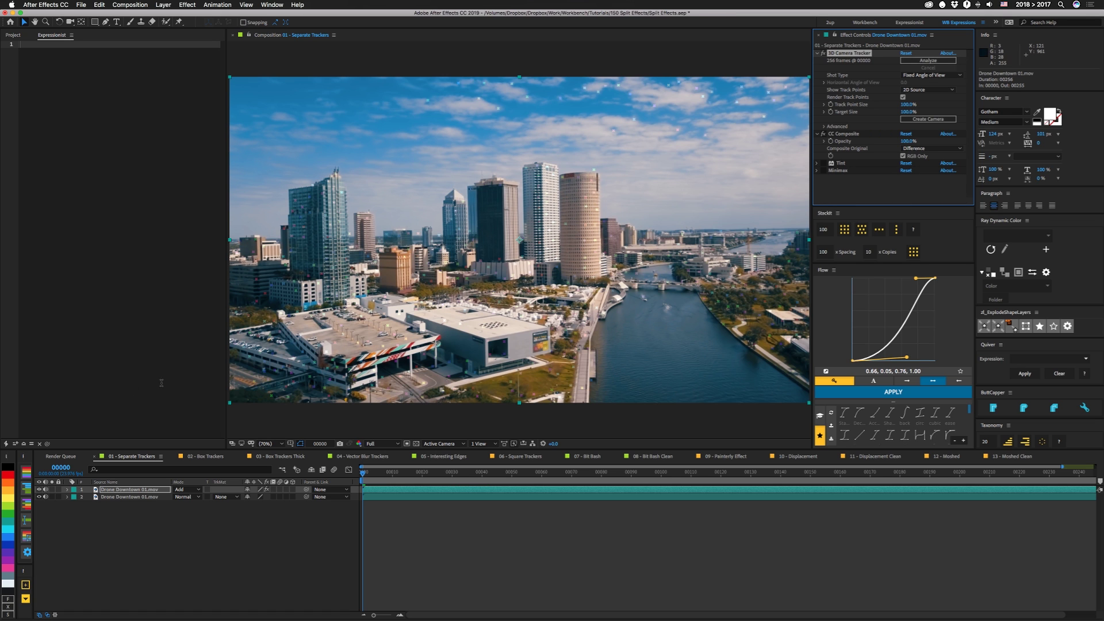
{"action": "left_click", "coordinate": [38, 497]}
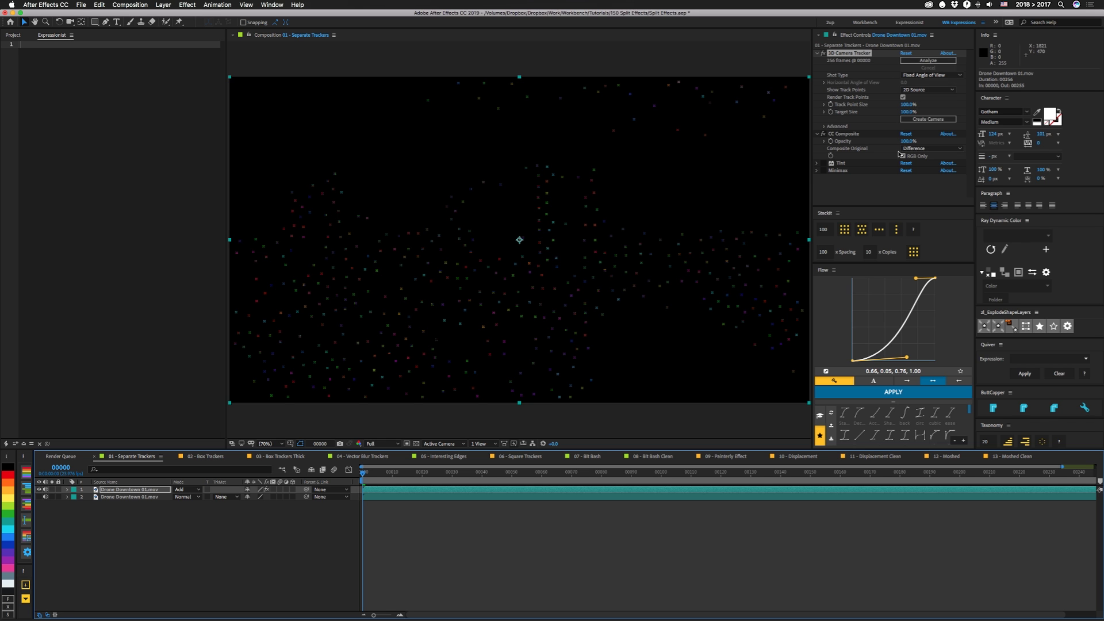
{"action": "left_click", "coordinate": [825, 164]}
{"action": "left_click", "coordinate": [824, 164]}
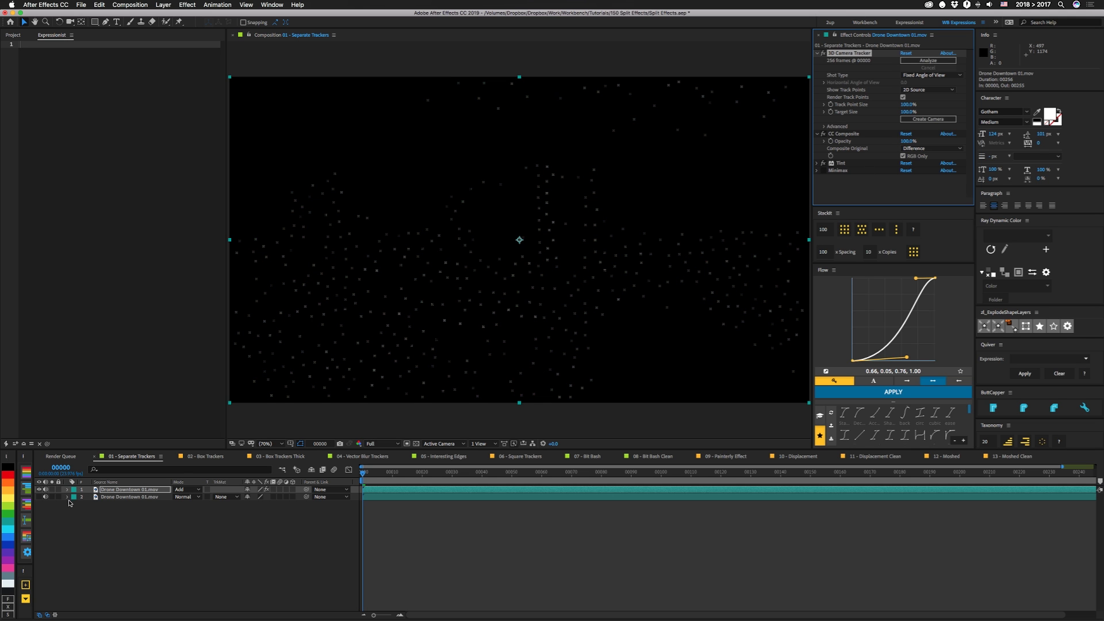
{"action": "left_click", "coordinate": [39, 496]}
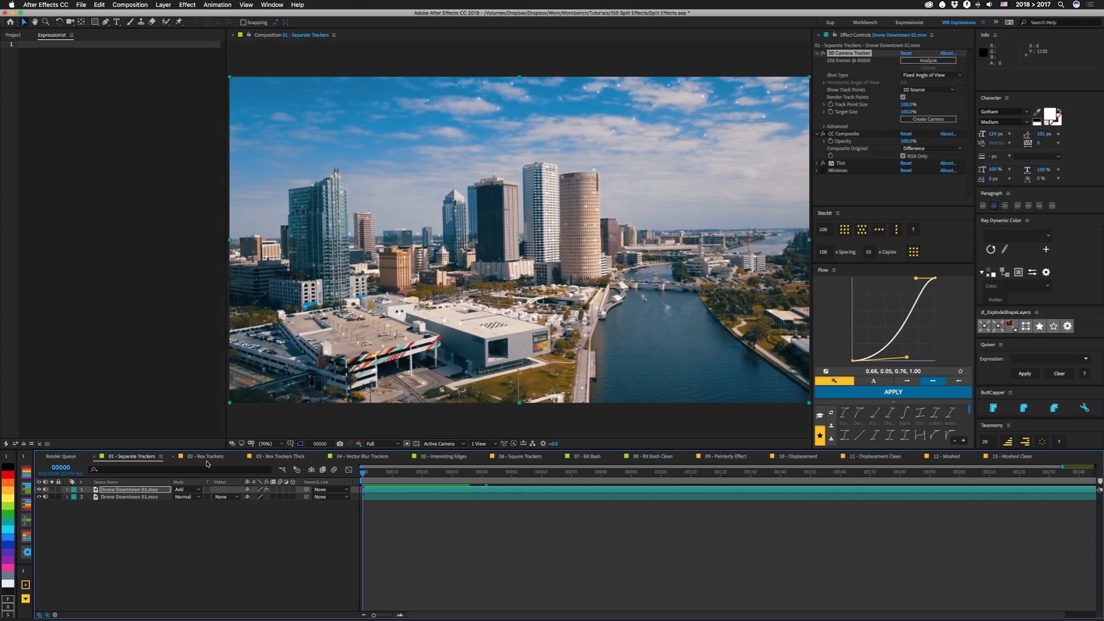
Step: Step through the 02, 03 and 04 tracker comps and preview 04 - Vector Blur Trackers
{"action": "left_click", "coordinate": [206, 458]}
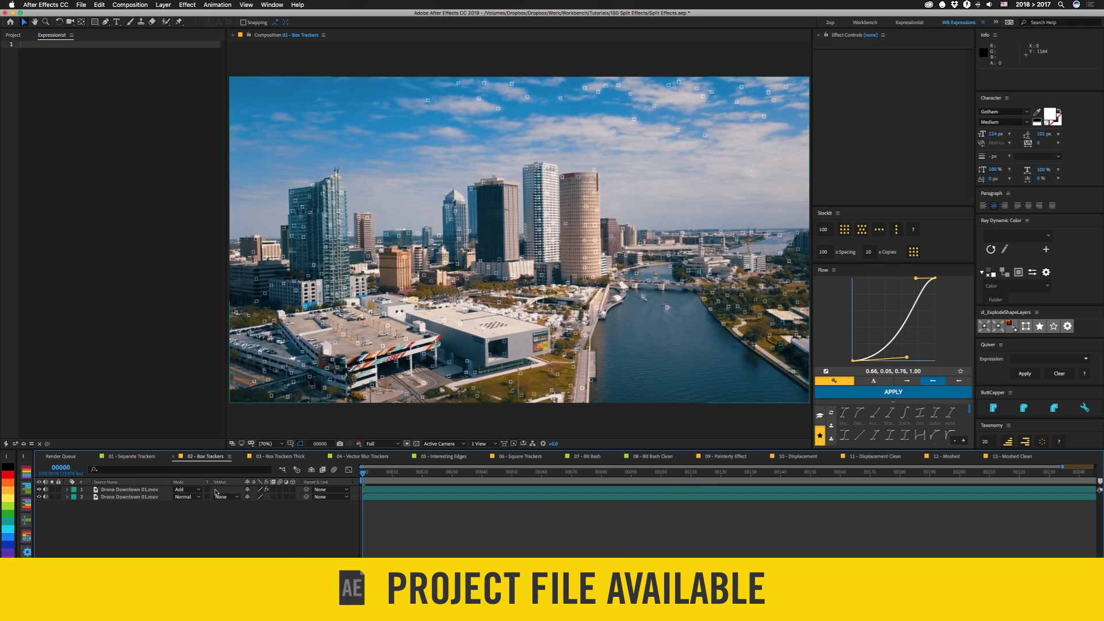
{"action": "left_click", "coordinate": [278, 457]}
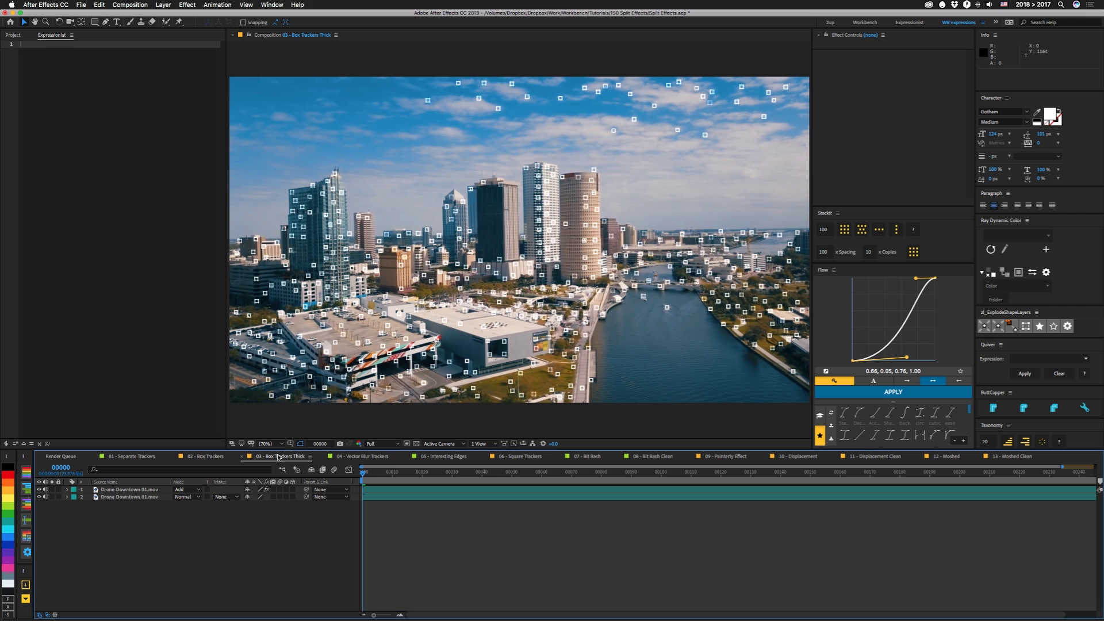
{"action": "left_click", "coordinate": [360, 457]}
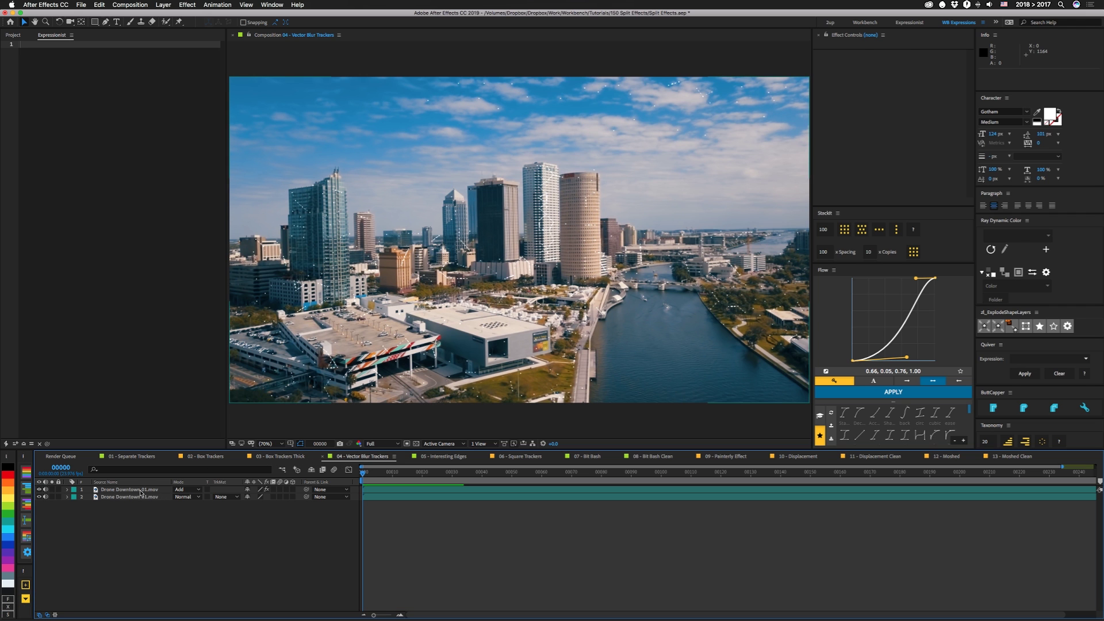
{"action": "left_click", "coordinate": [433, 428]}
{"action": "key", "text": "space"}
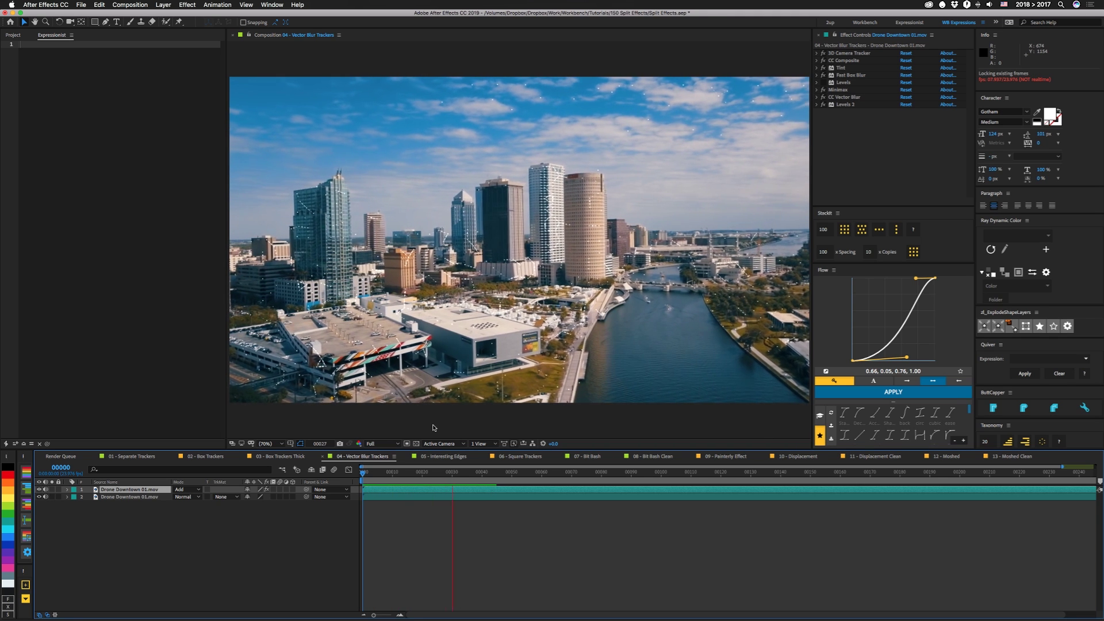
Step: Stop the preview, open 05 - Interesting Edges, and set Echo's Number Of Echoes to 5
{"action": "key", "text": "space"}
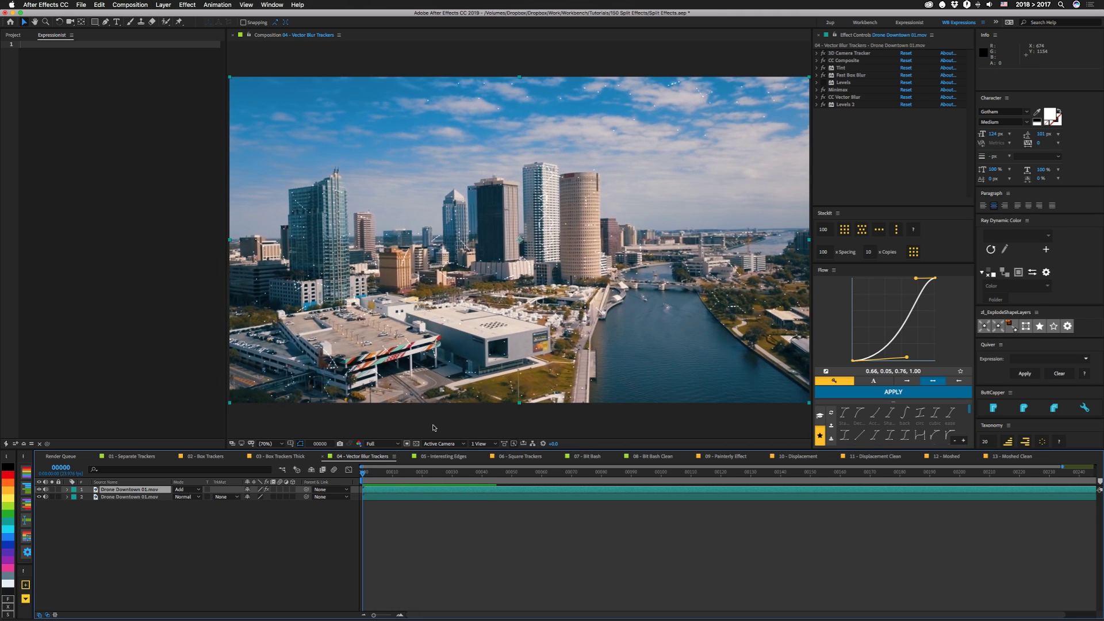
{"action": "left_click", "coordinate": [446, 456]}
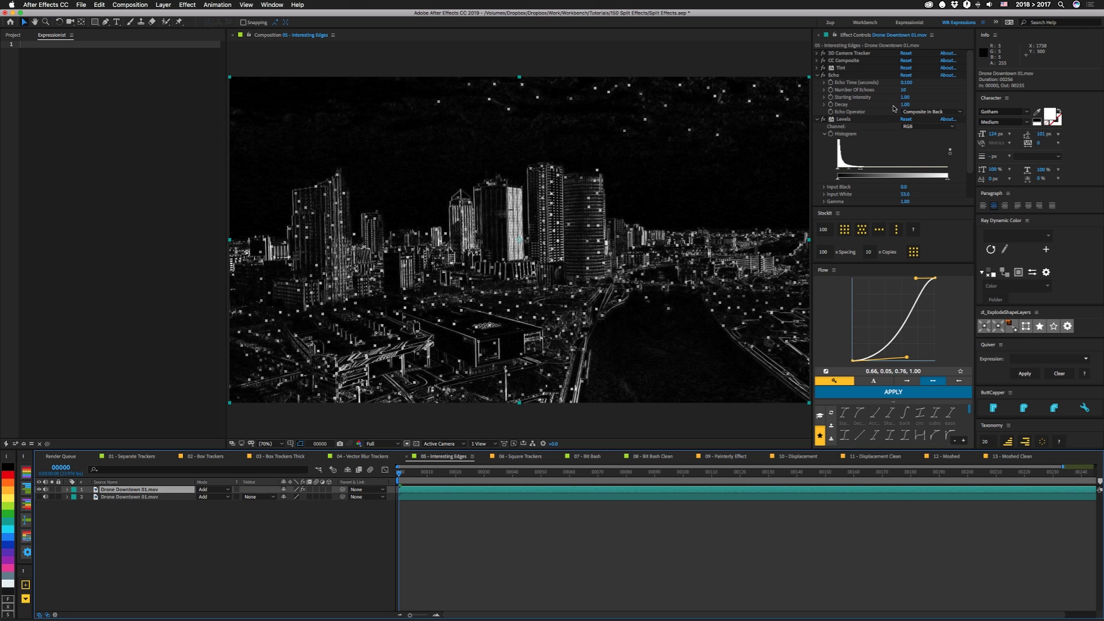
{"action": "left_click", "coordinate": [905, 90]}
{"action": "type", "text": "5"}
{"action": "key", "text": "Return"}
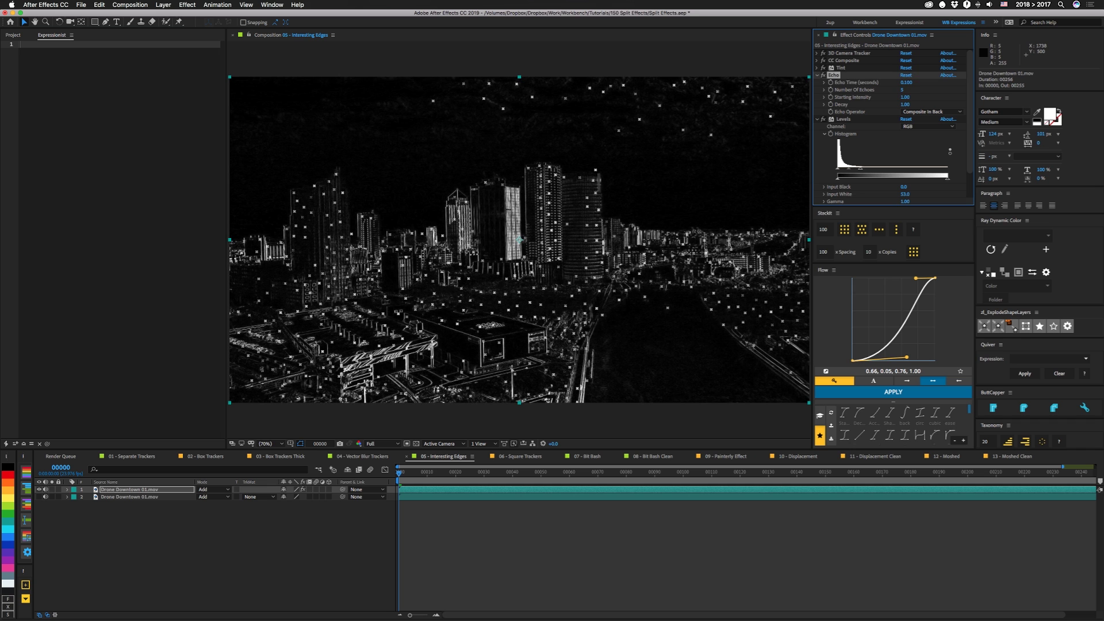
Step: Try several higher echo counts, finishing with Number Of Echoes at 10
{"action": "left_click", "coordinate": [902, 91]}
{"action": "type", "text": "6"}
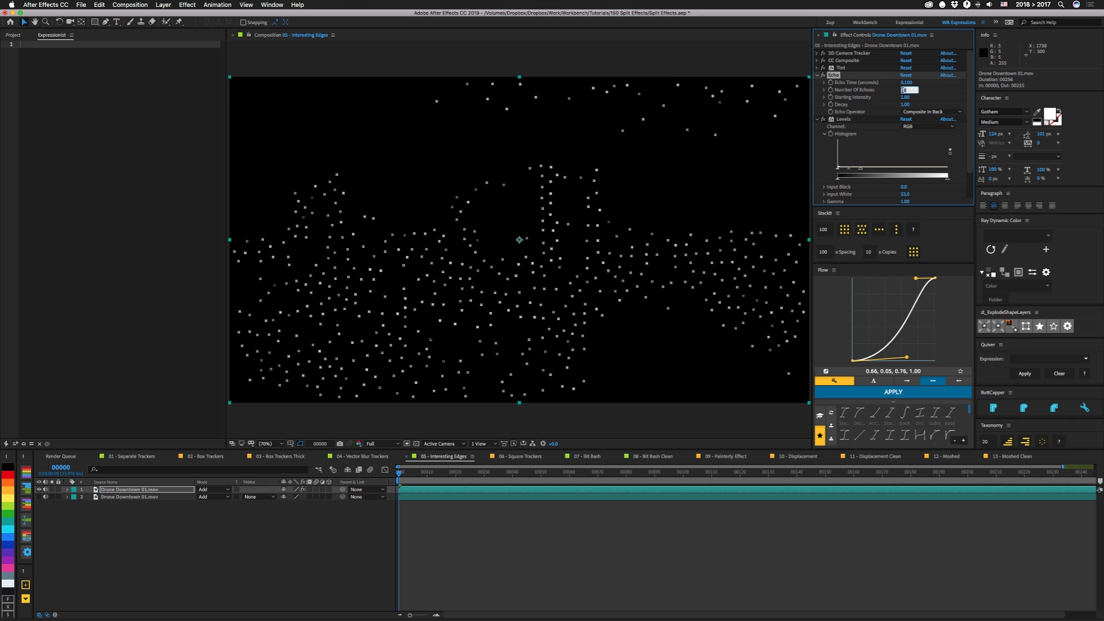
{"action": "type", "text": "0"}
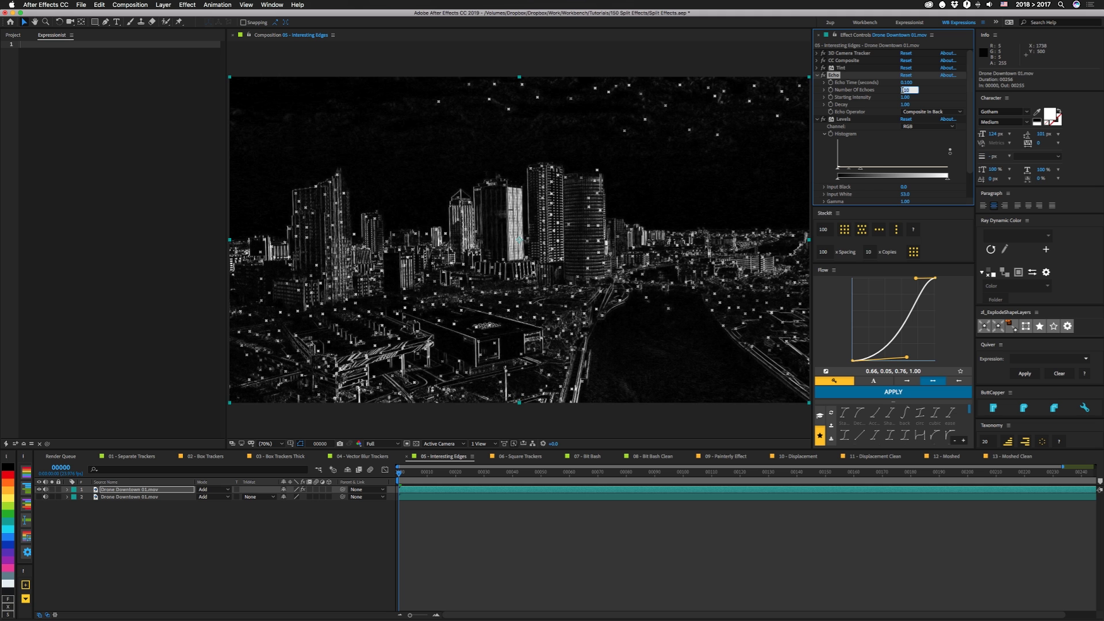
{"action": "key", "text": "BackSpace"}
{"action": "type", "text": "3"}
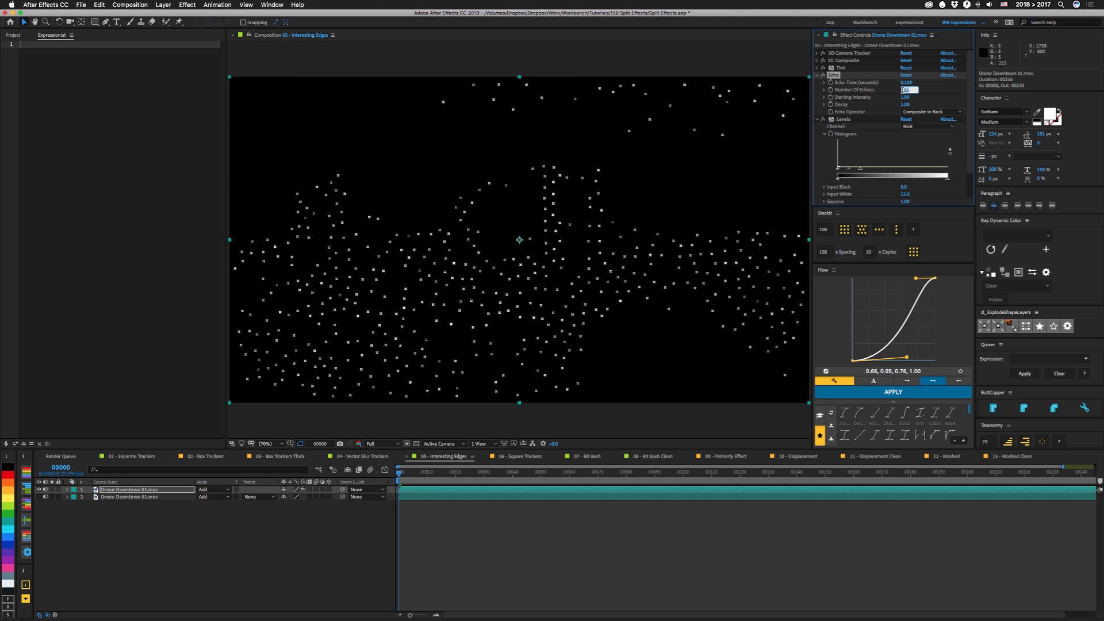
{"action": "key", "text": "BackSpace"}
{"action": "type", "text": "9"}
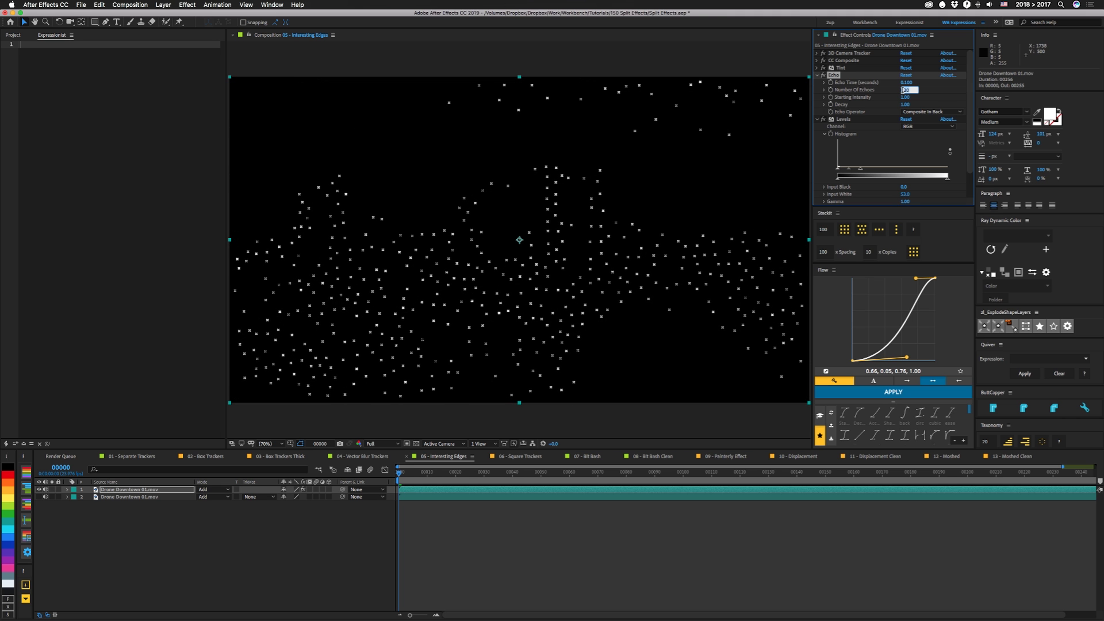
{"action": "key", "text": "BackSpace"}
{"action": "type", "text": "4"}
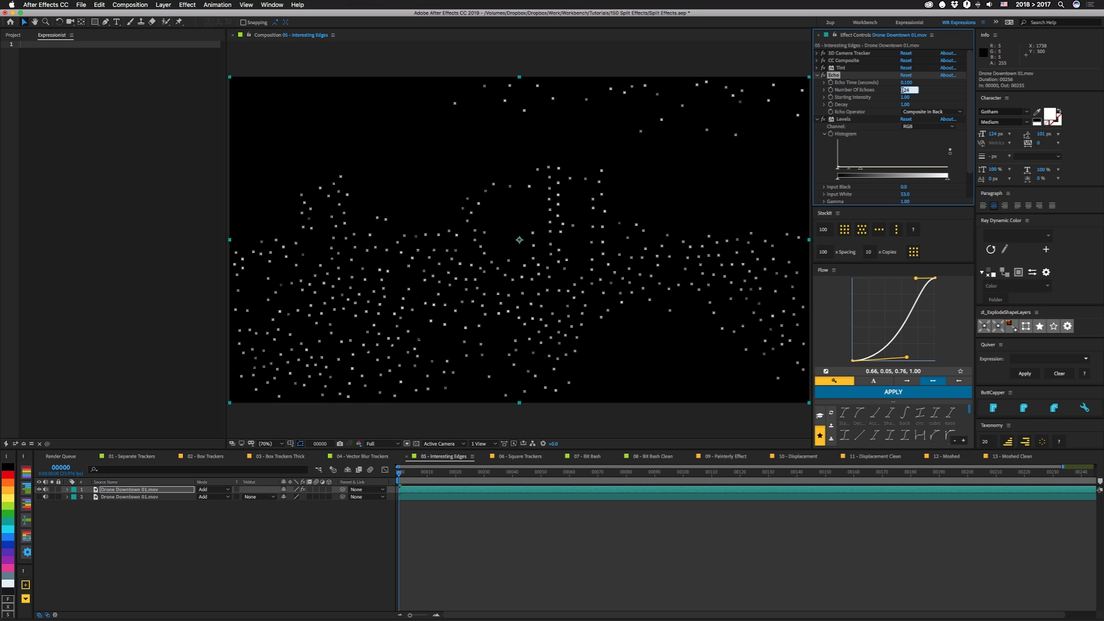
{"action": "key", "text": "Return"}
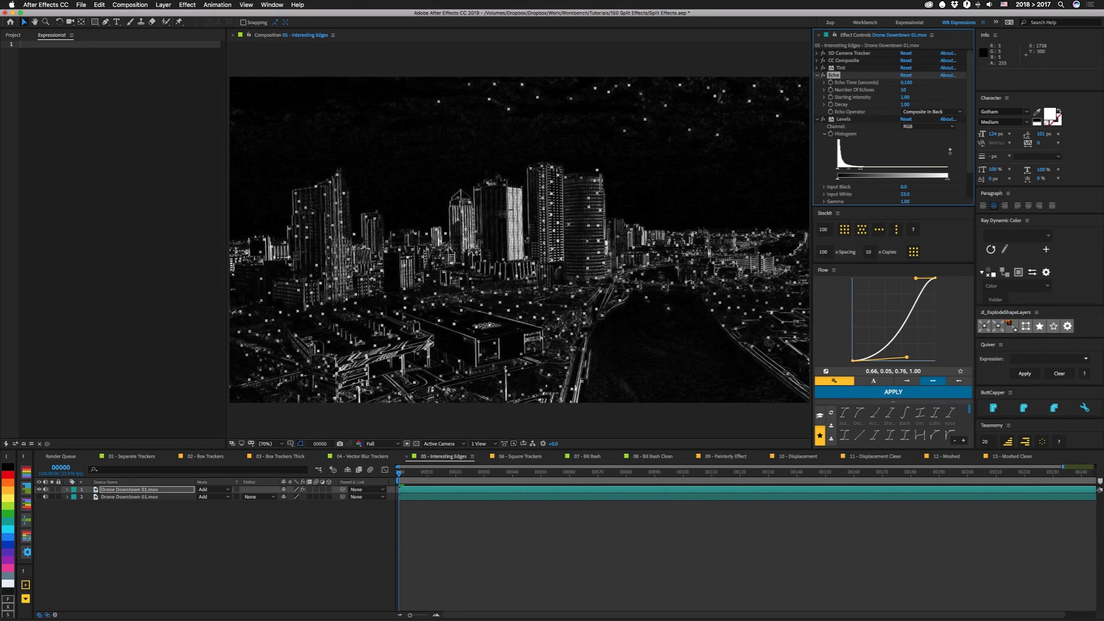
Step: Preview the edge effect, then switch to 06 - Square Trackers
{"action": "key", "text": "space"}
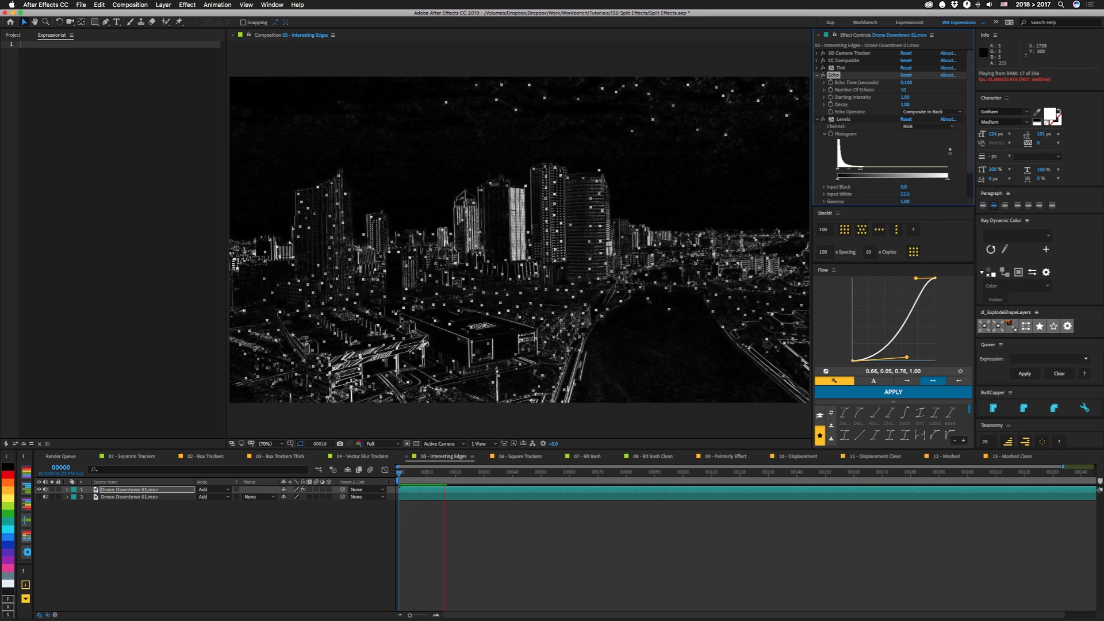
{"action": "key", "text": "space"}
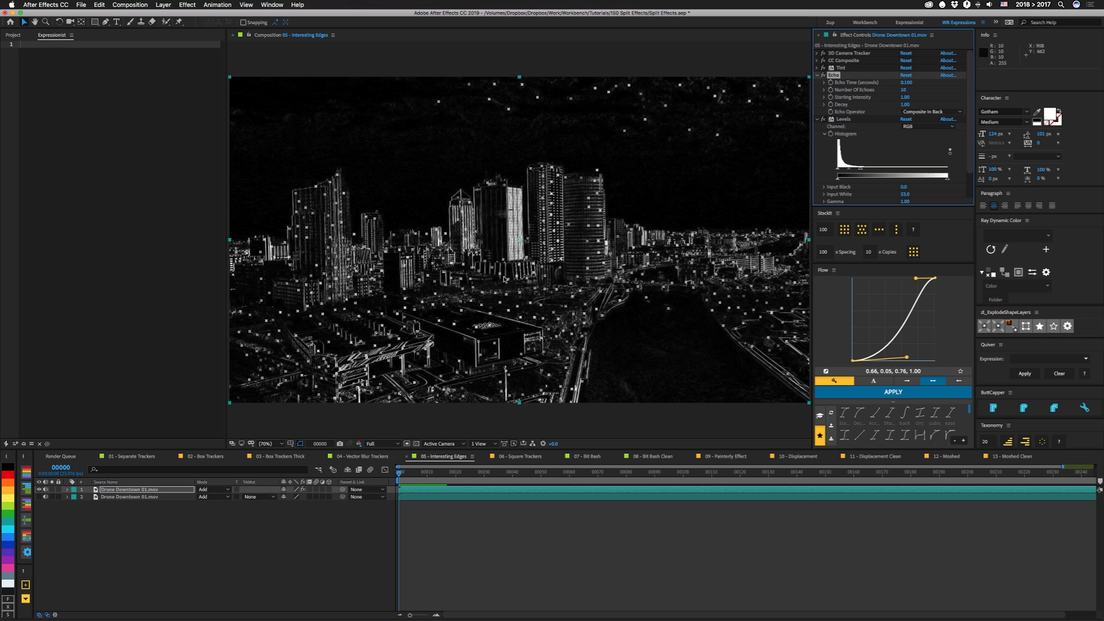
{"action": "left_click", "coordinate": [533, 456]}
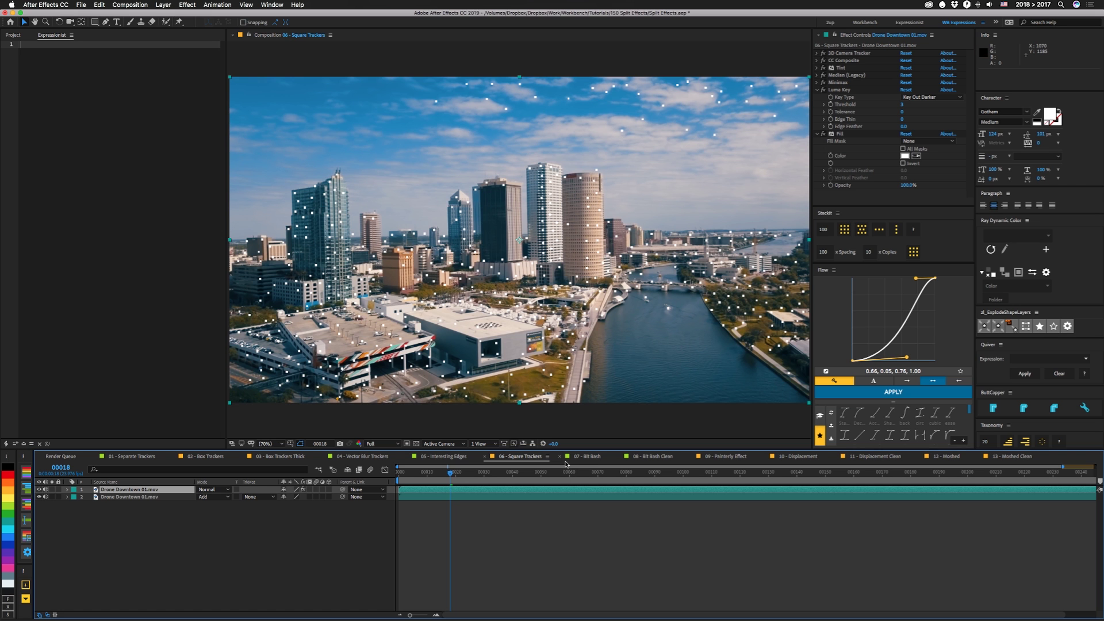
Step: Preview 07 - Bit Bash, toggling an effect off and on to compare the difference image with the blocky colour look
{"action": "left_click", "coordinate": [592, 457]}
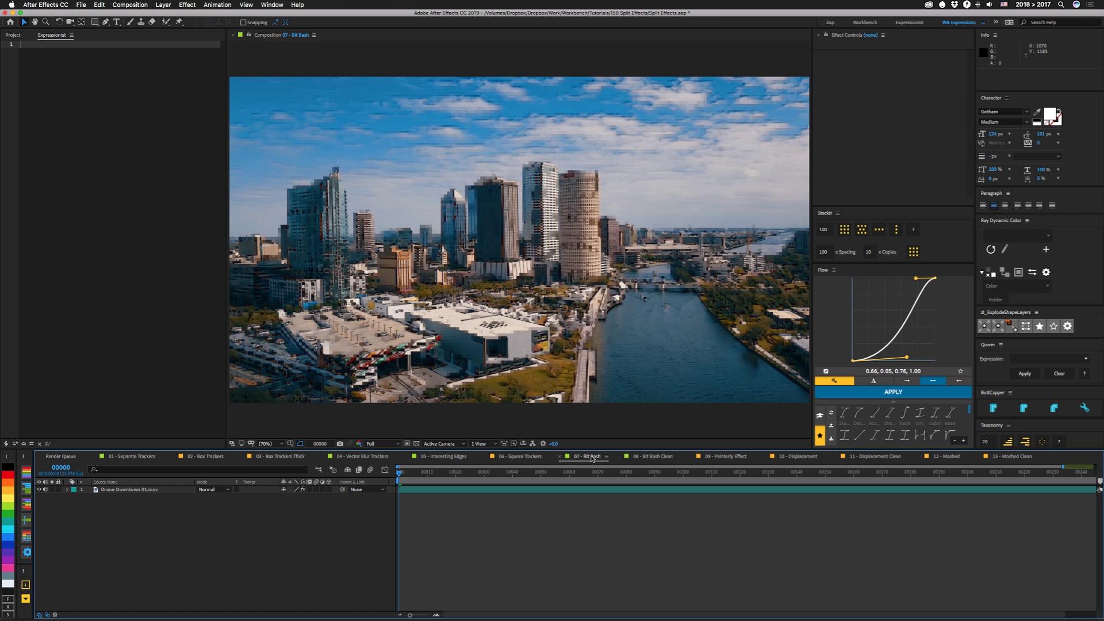
{"action": "key", "text": "space"}
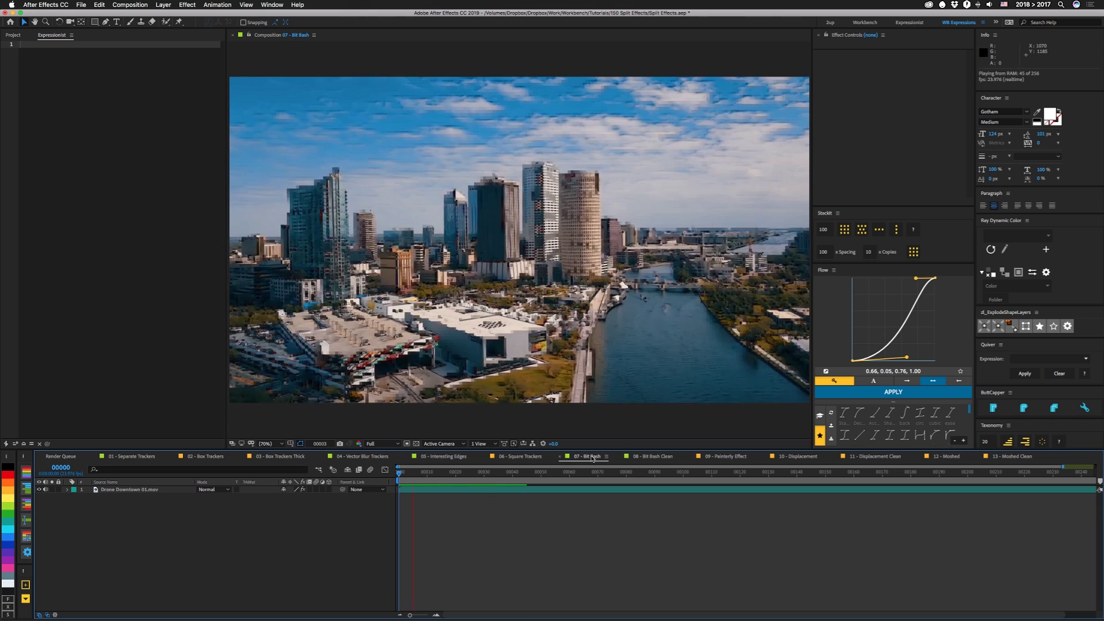
{"action": "left_click", "coordinate": [166, 492]}
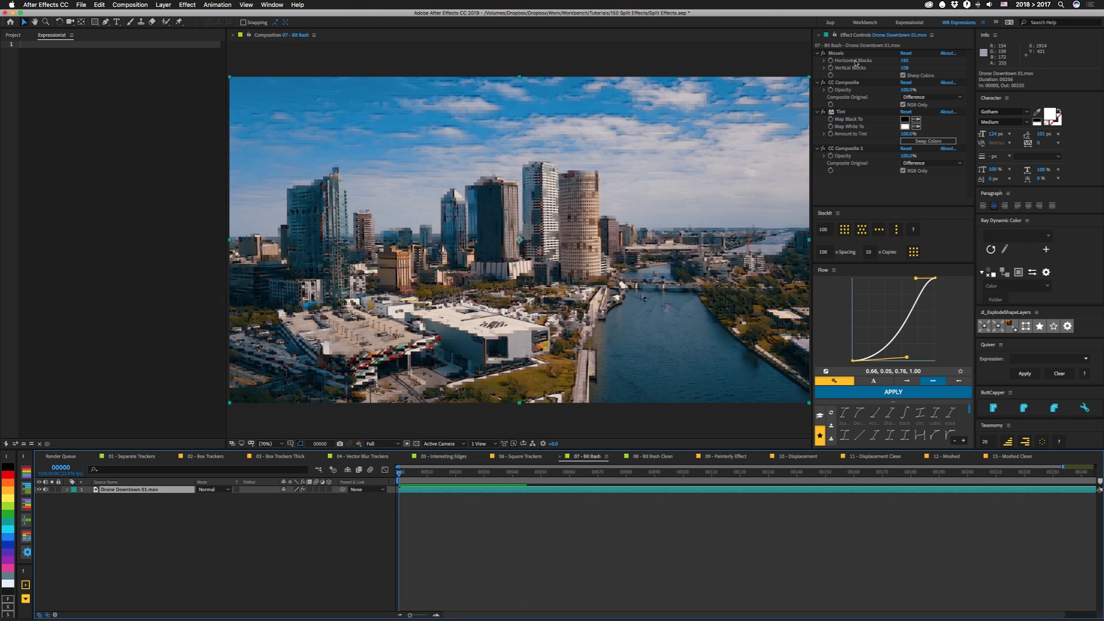
{"action": "left_click", "coordinate": [868, 86]}
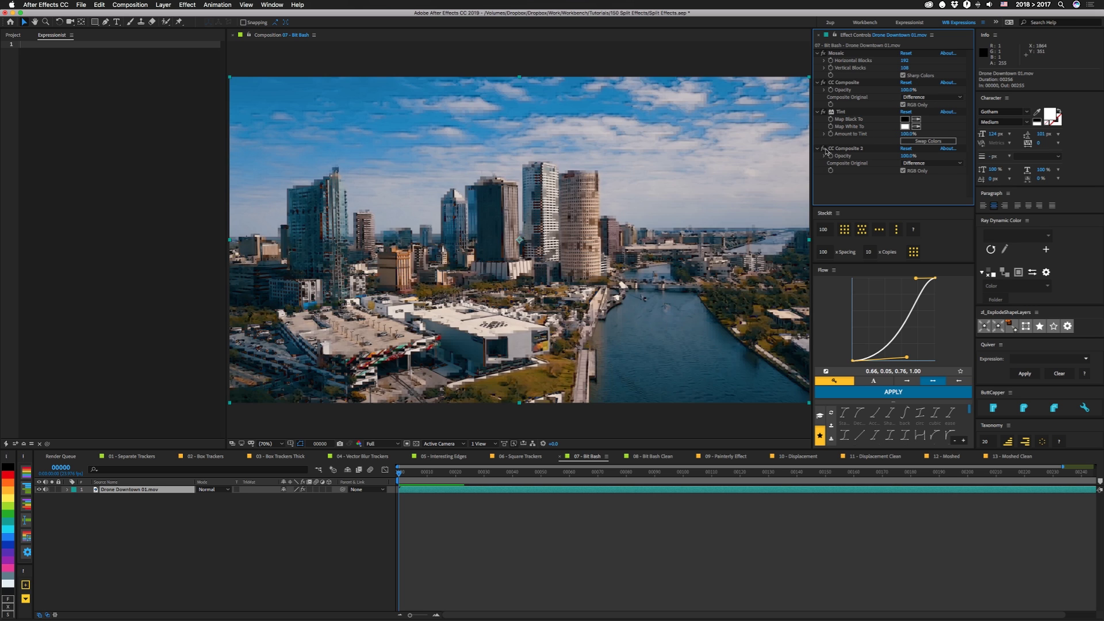
{"action": "left_click", "coordinate": [824, 149]}
{"action": "key", "text": "space"}
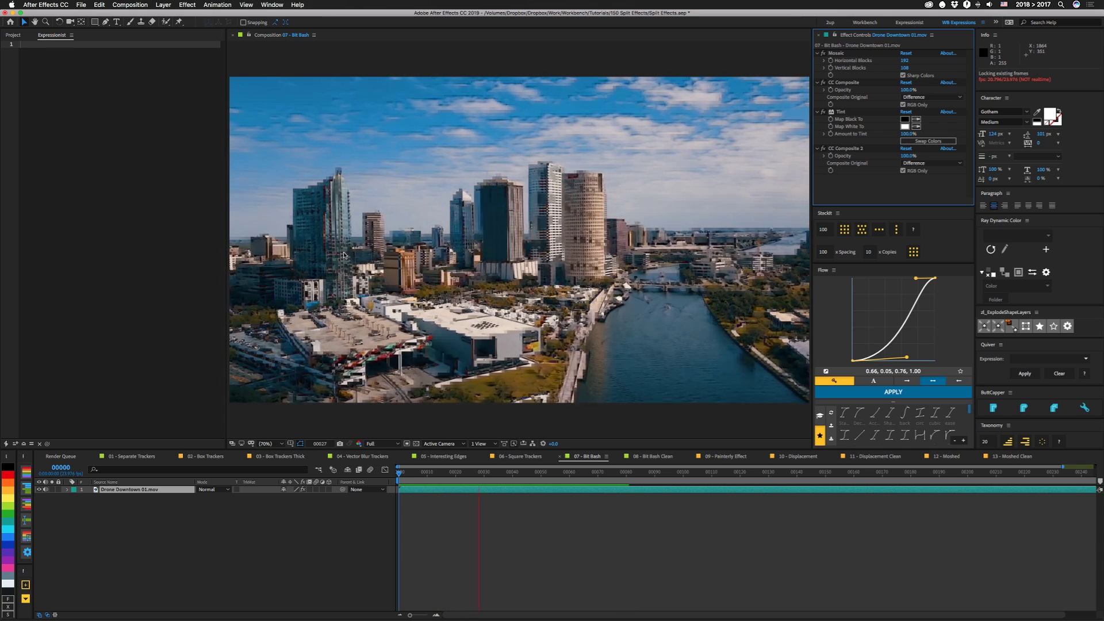
{"action": "key", "text": "space"}
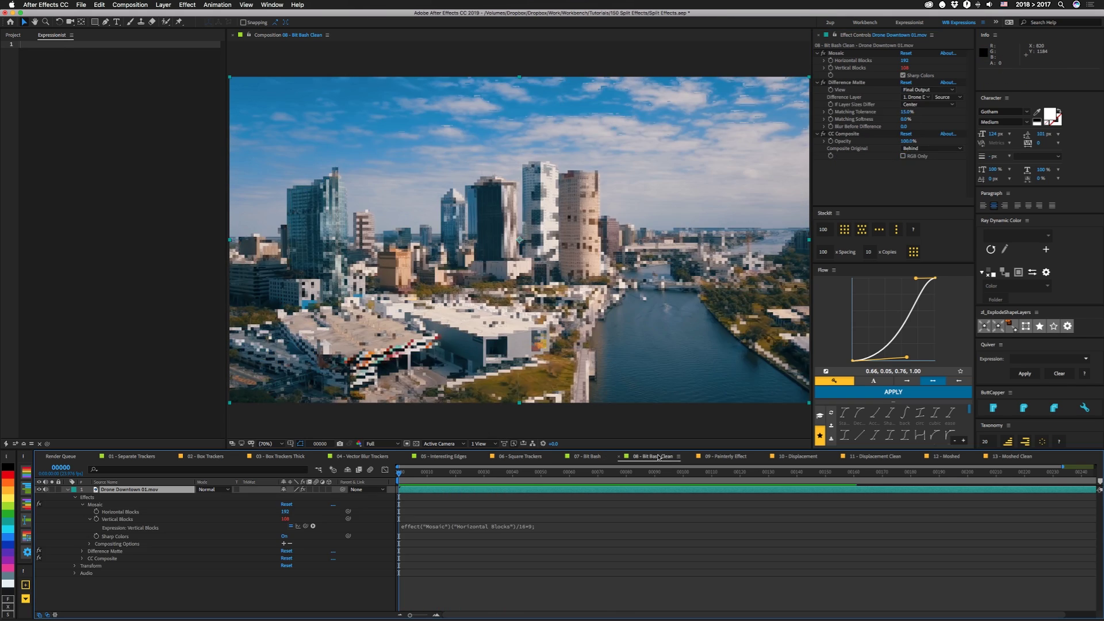
{"action": "left_click", "coordinate": [859, 85]}
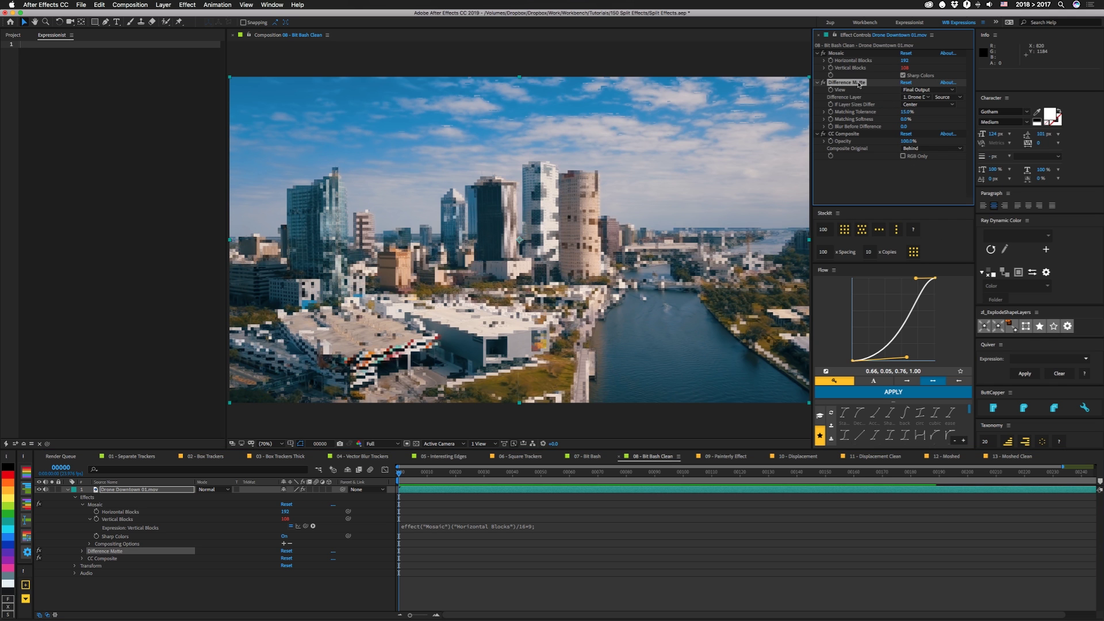
{"action": "left_click", "coordinate": [439, 588]}
{"action": "key", "text": "space"}
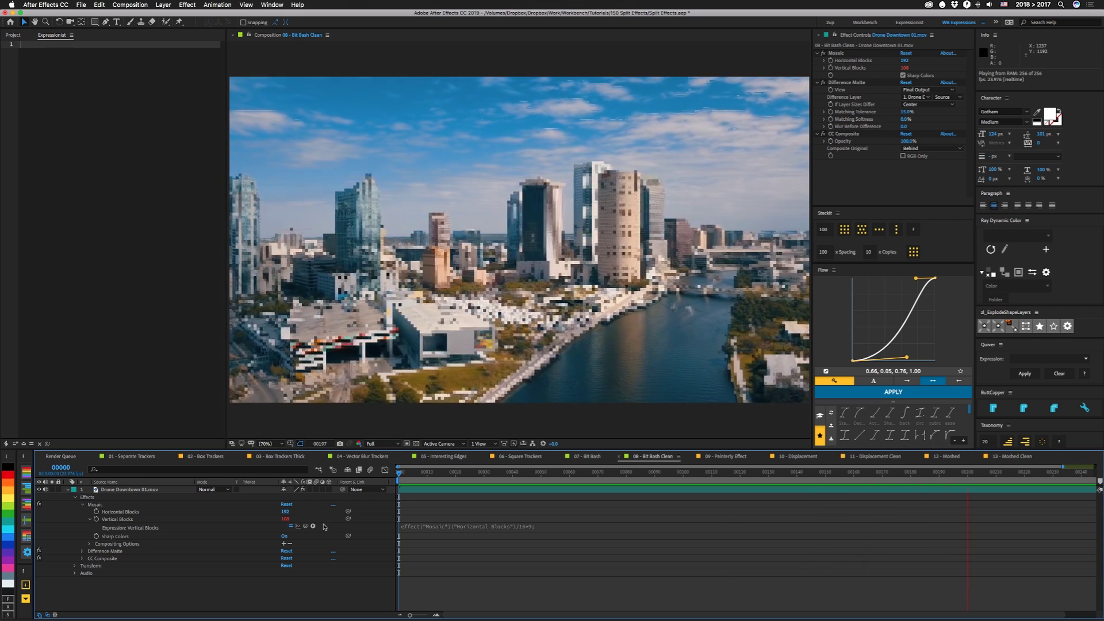
{"action": "key", "text": "space"}
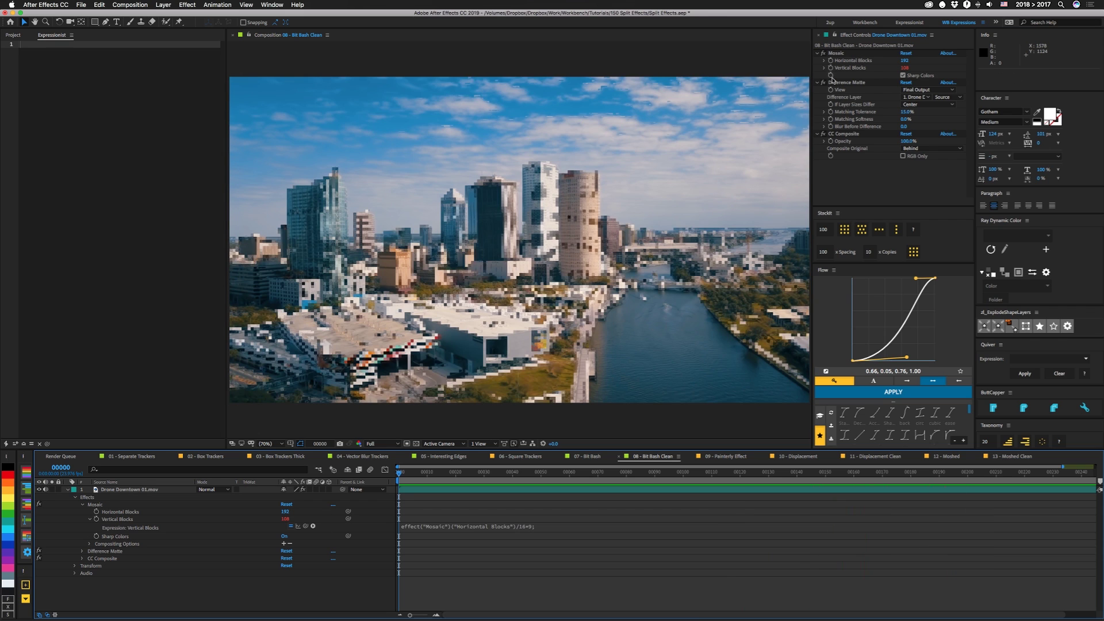
{"action": "left_click", "coordinate": [823, 133]}
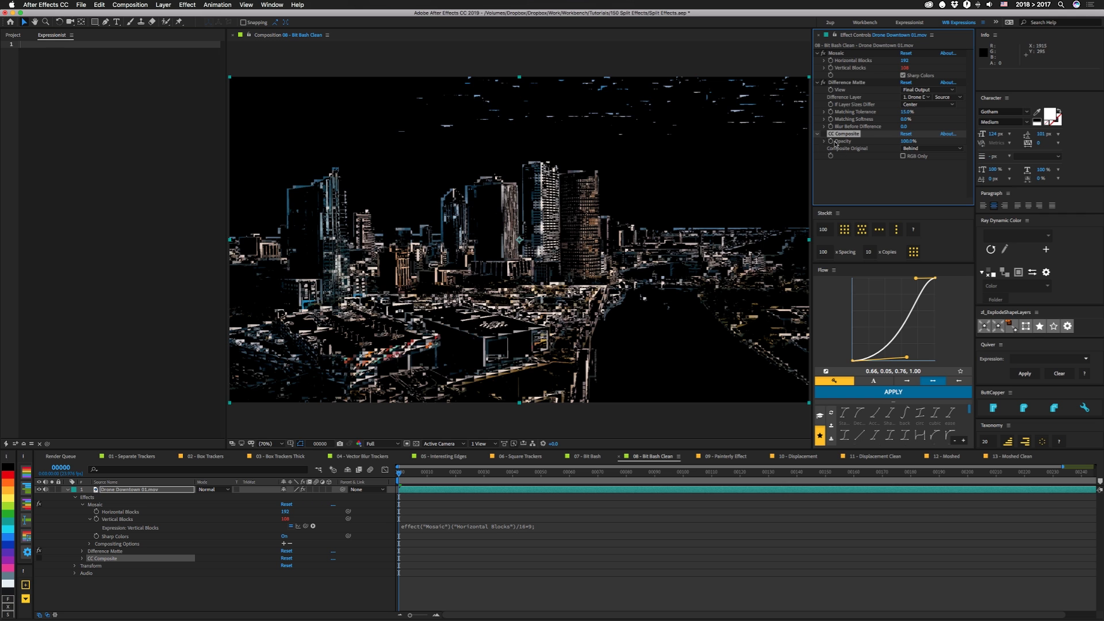
{"action": "left_click", "coordinate": [823, 134]}
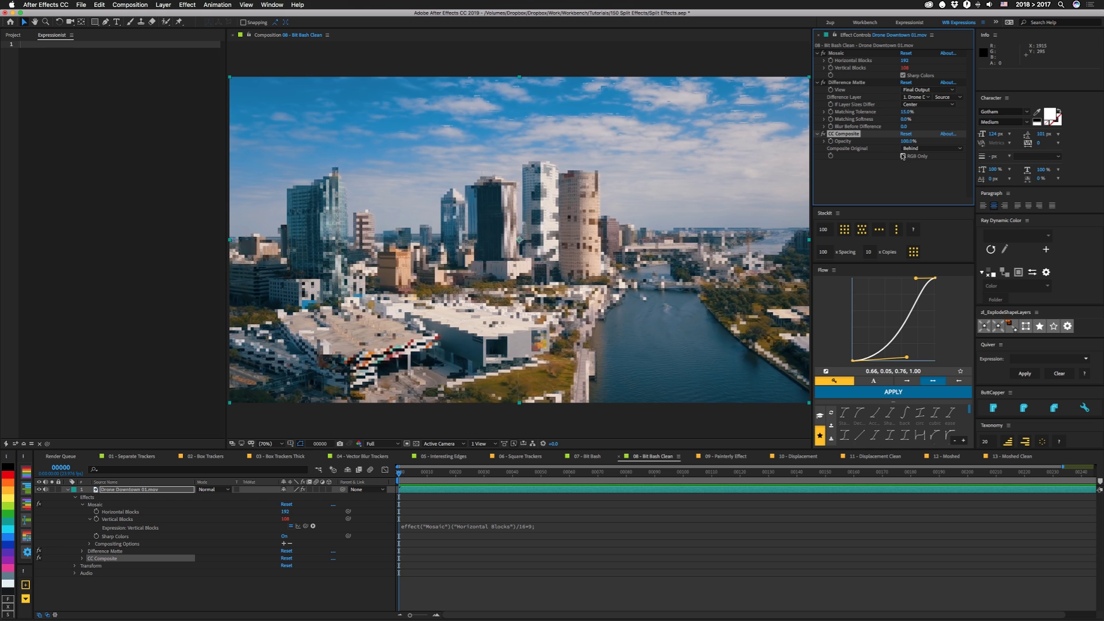
{"action": "left_click", "coordinate": [903, 156]}
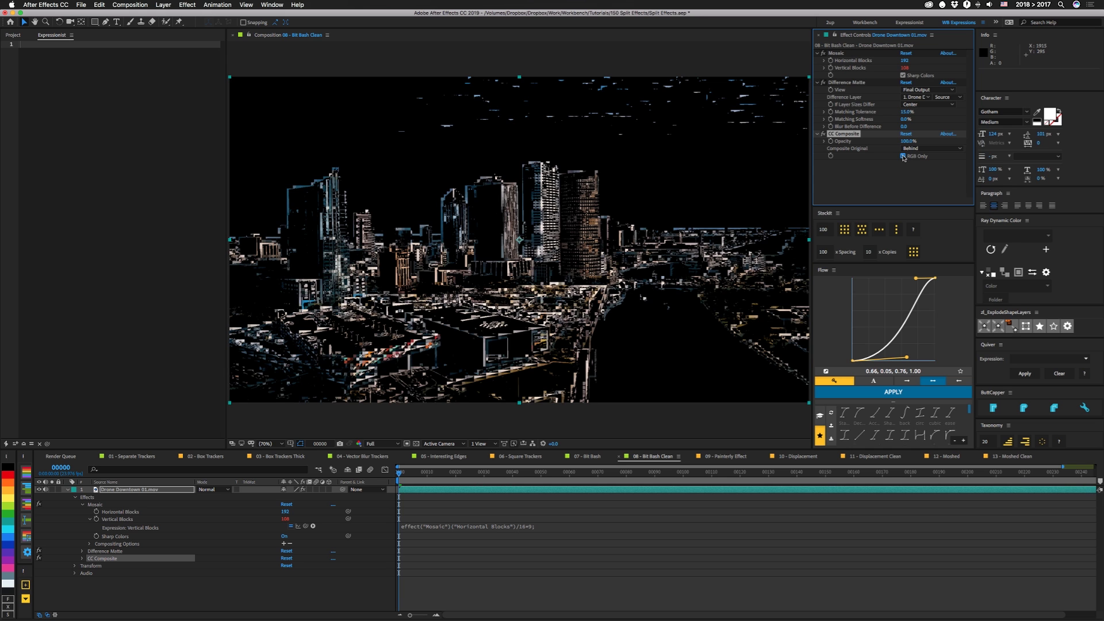
{"action": "left_click", "coordinate": [903, 156]}
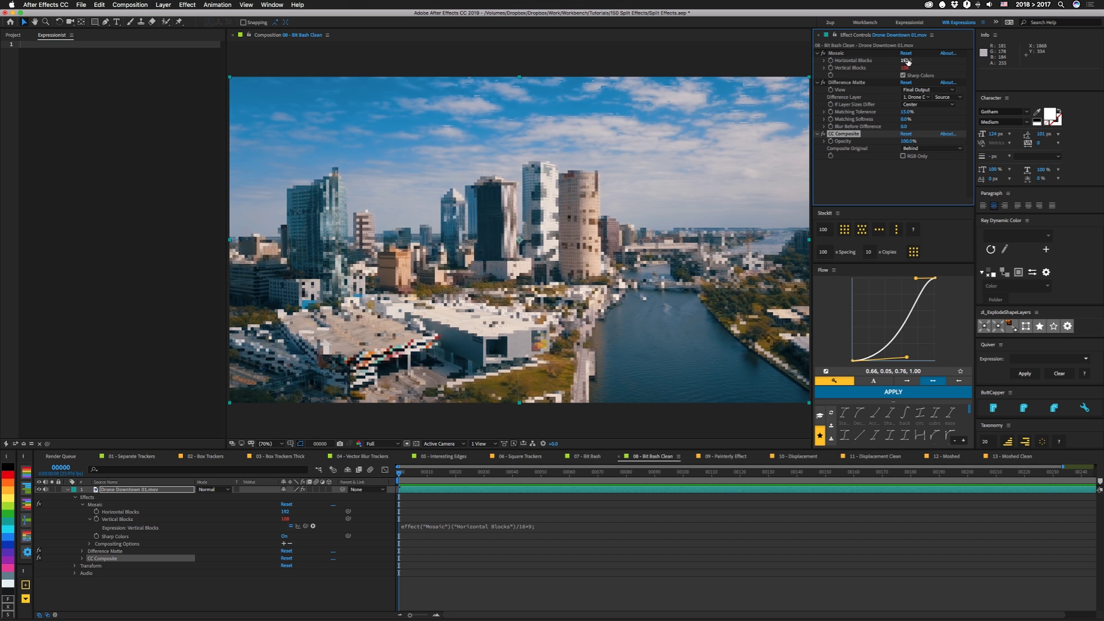
{"action": "left_click_drag", "start_coordinate": [908, 61], "coordinate": [1063, 61]}
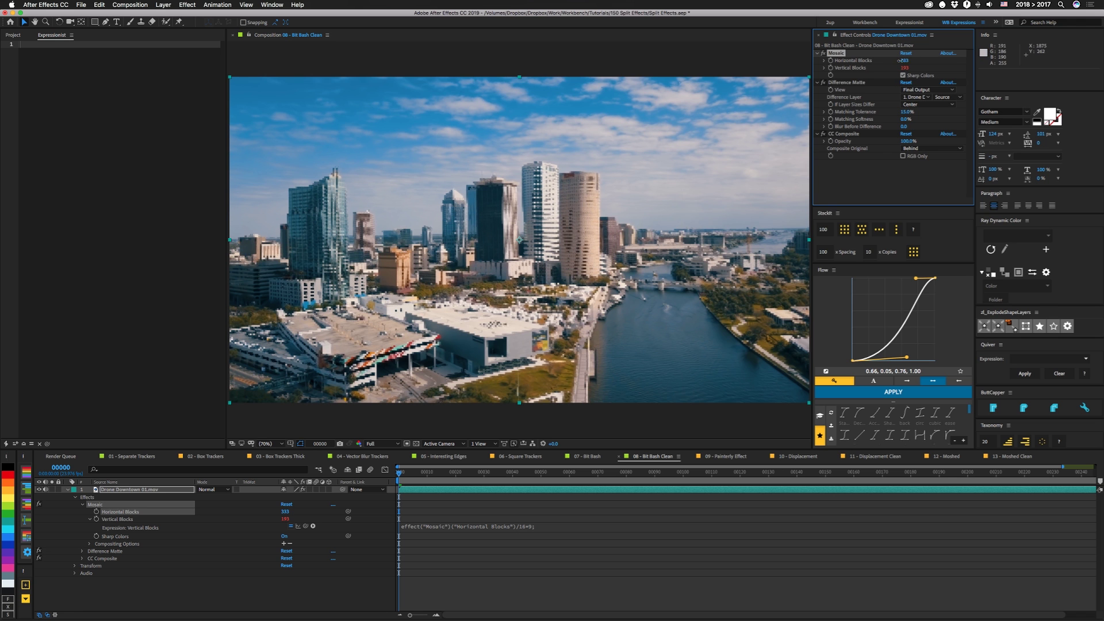
Step: Lower Mosaic Horizontal Blocks to 75, view the enlarged Vertical Blocks expression, then open 09 - Painterly Effect
{"action": "left_click_drag", "start_coordinate": [900, 60], "coordinate": [797, 67]}
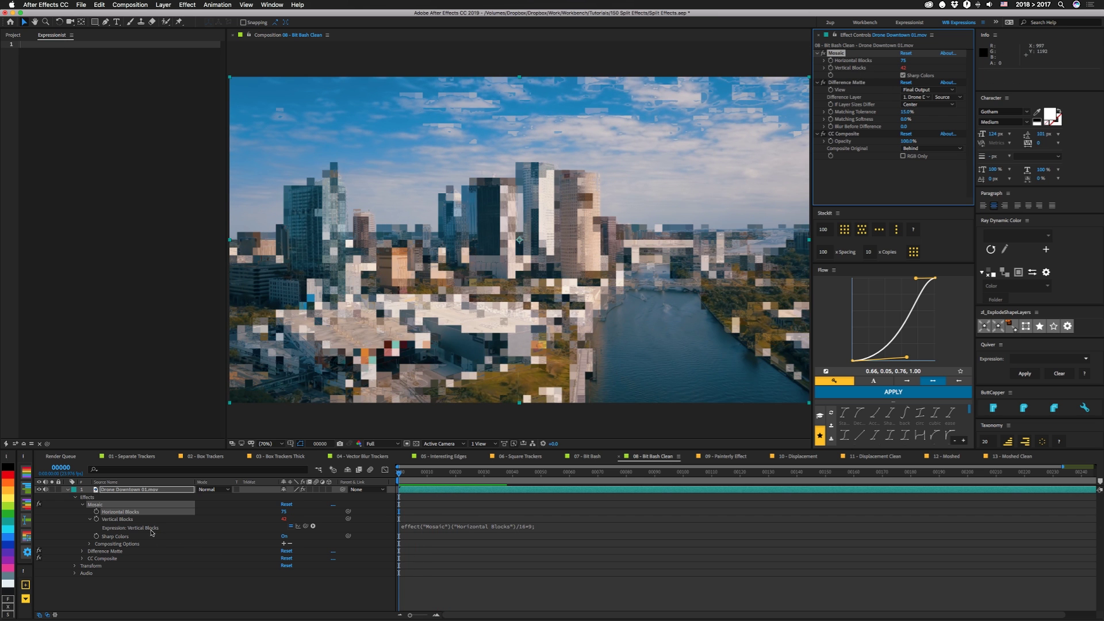
{"action": "left_click", "coordinate": [392, 530]}
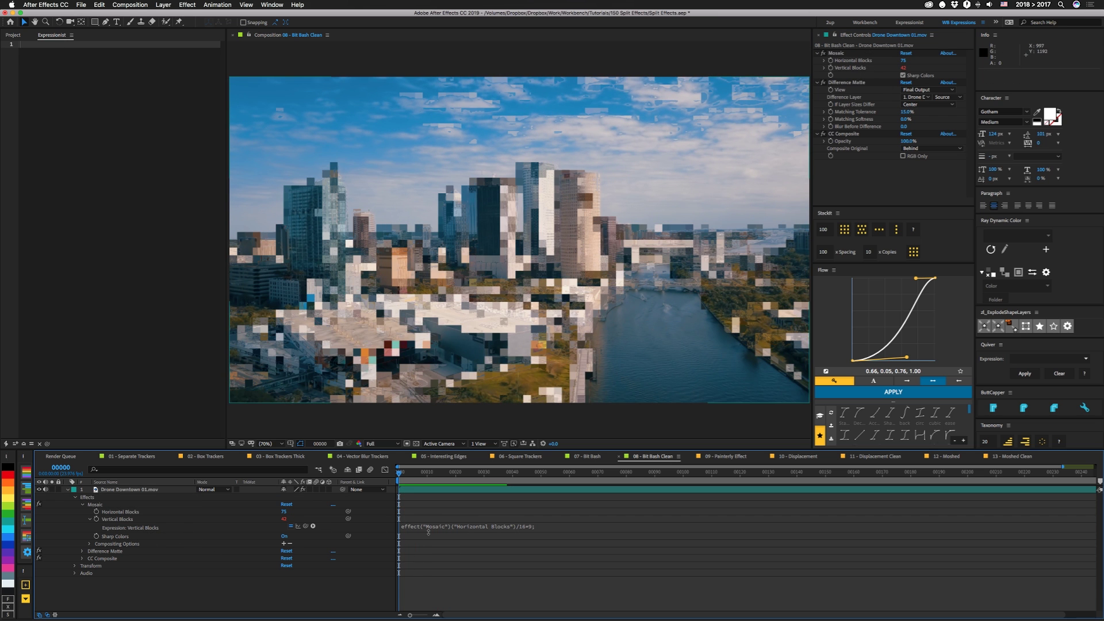
{"action": "left_click", "coordinate": [115, 521]}
{"action": "left_click", "coordinate": [16, 445]}
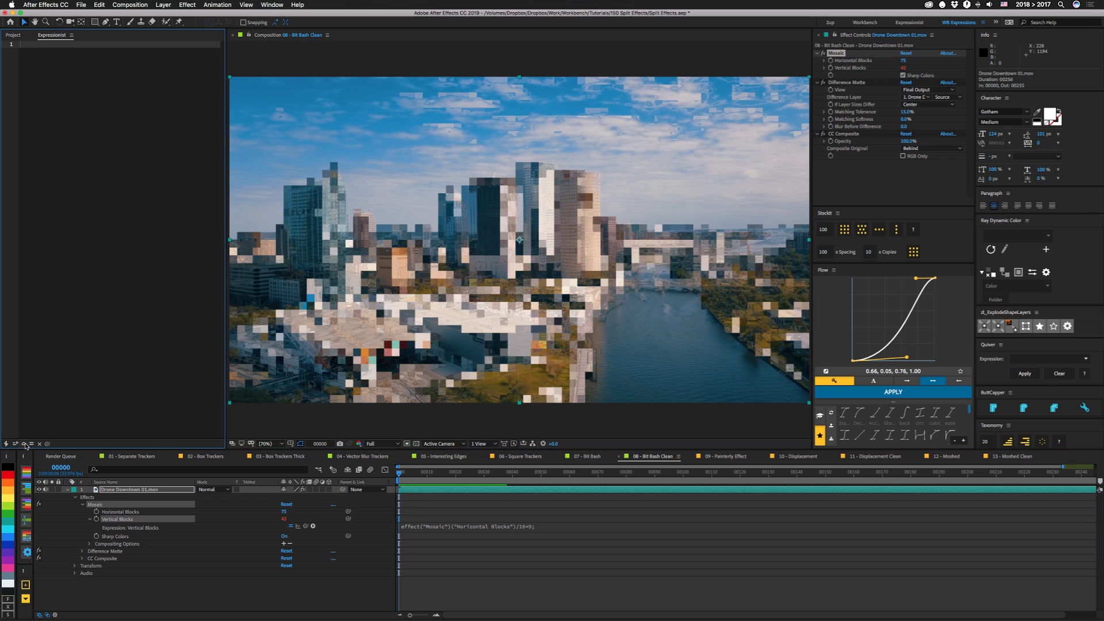
{"action": "key", "text": "super+equal"}
{"action": "key", "text": "super+equal"}
{"action": "key", "text": "super+equal"}
{"action": "key", "text": "super+equal"}
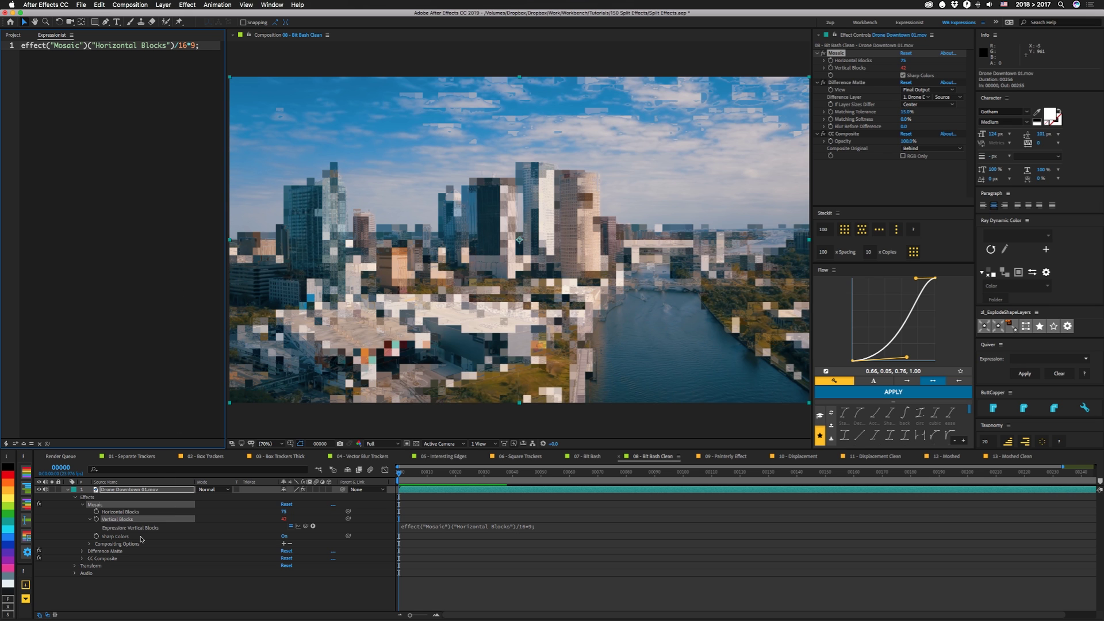
{"action": "left_click", "coordinate": [619, 449]}
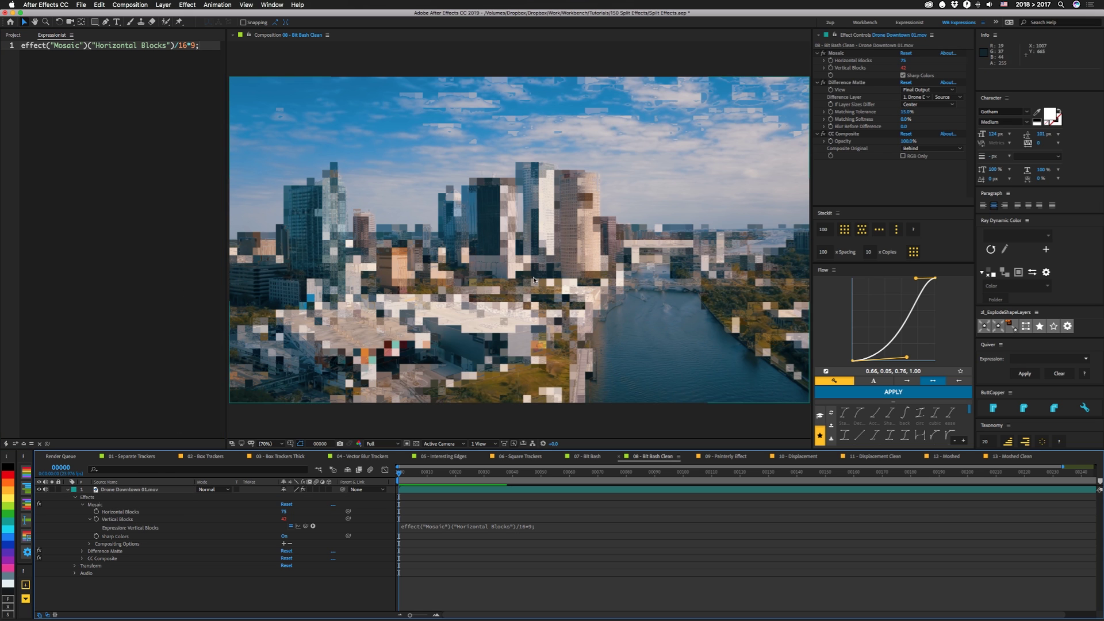
{"action": "left_click", "coordinate": [733, 456]}
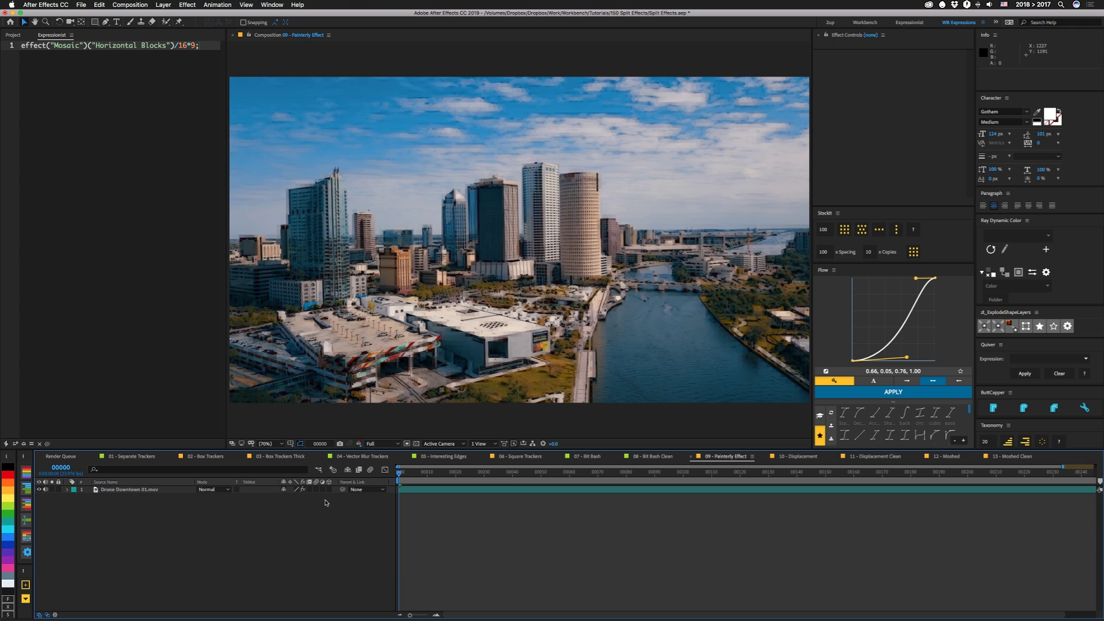
Step: Toggle Mosaic's Sharp Colors on and off, preview the painterly look, then open 10 - Displacement
{"action": "left_click", "coordinate": [134, 491]}
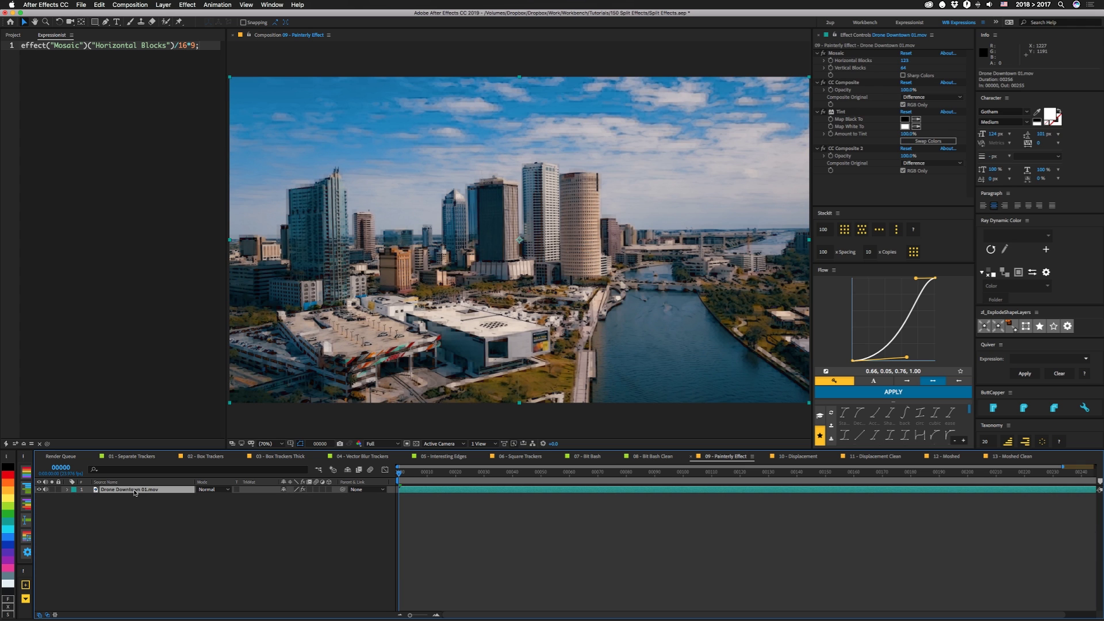
{"action": "left_click", "coordinate": [903, 77]}
{"action": "left_click", "coordinate": [903, 75]}
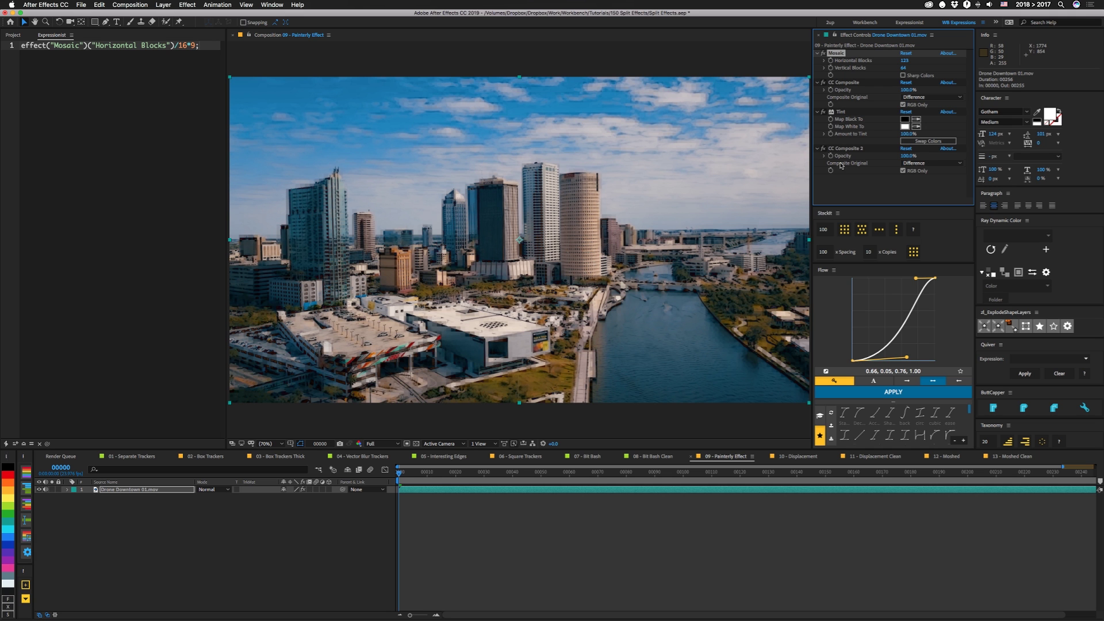
{"action": "key", "text": "space"}
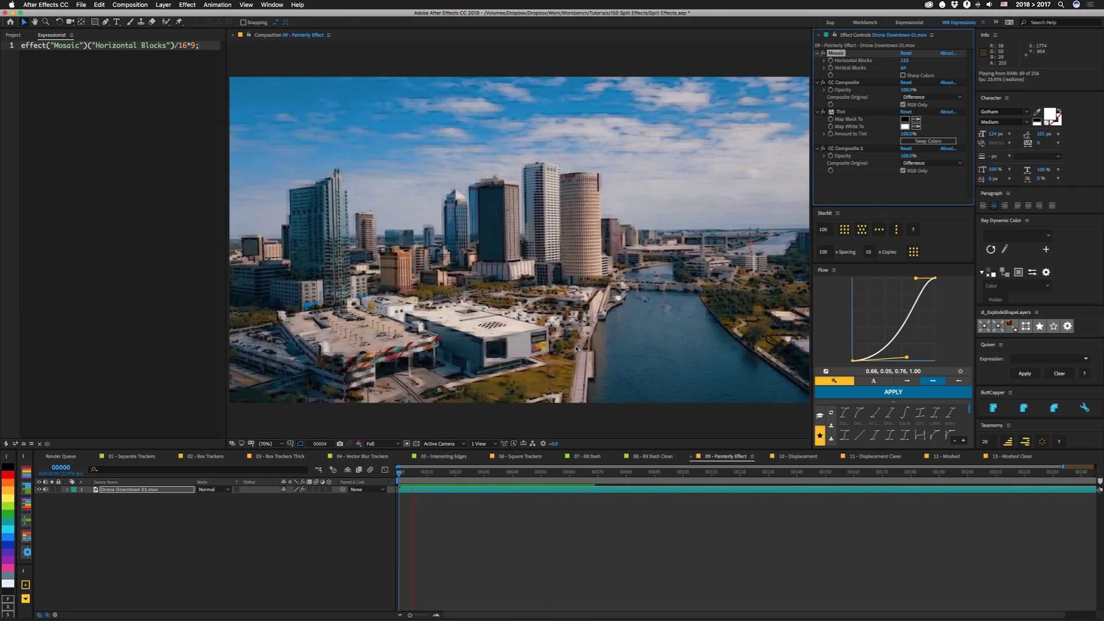
{"action": "key", "text": "space"}
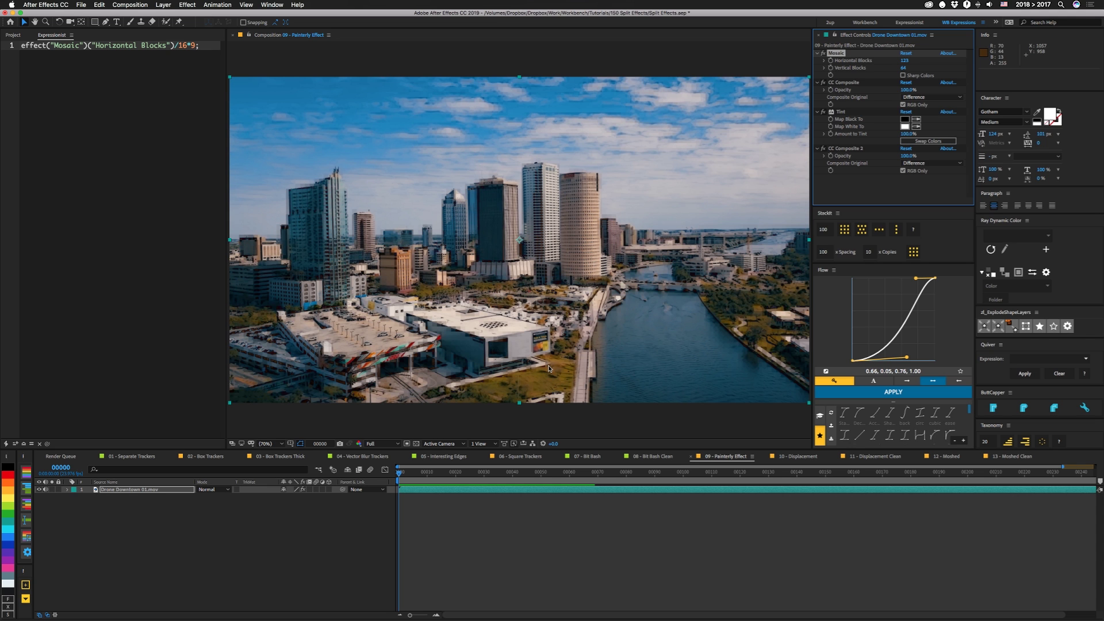
{"action": "left_click", "coordinate": [729, 455]}
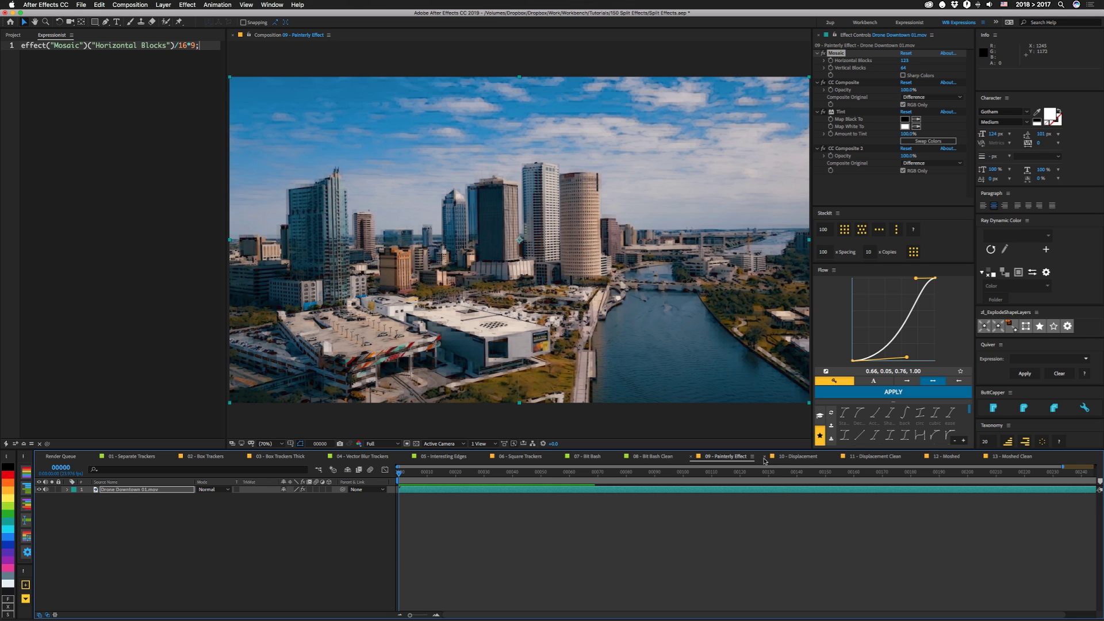
{"action": "left_click", "coordinate": [805, 457]}
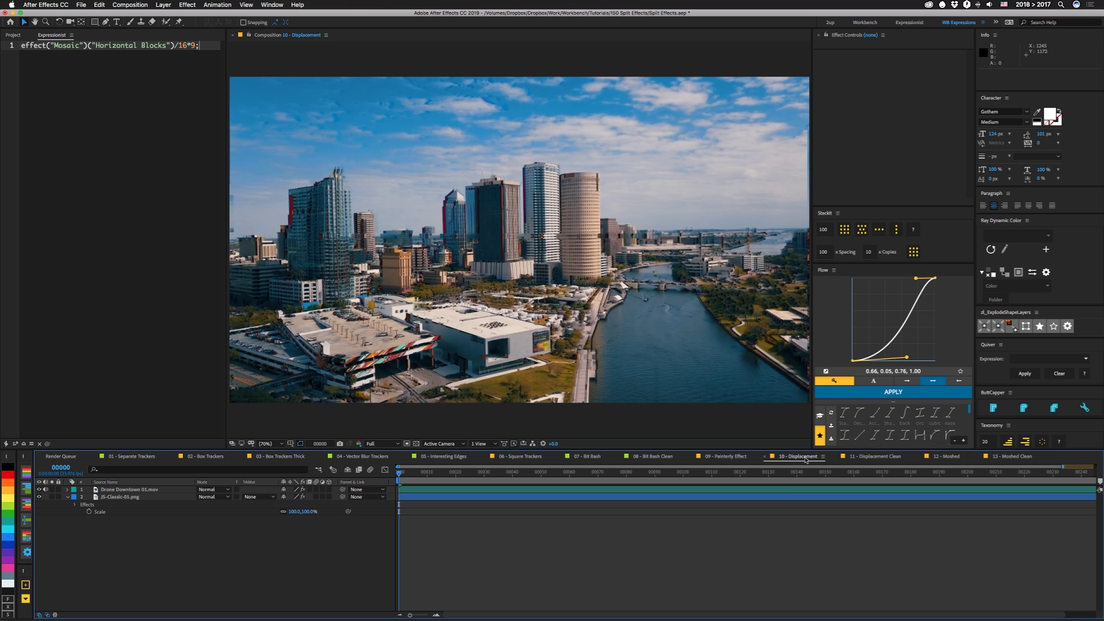
Step: Preview 10 - Displacement, select the Drone Downtown 01.mov layer, and switch to 11 - Displacement Clean
{"action": "key", "text": "space"}
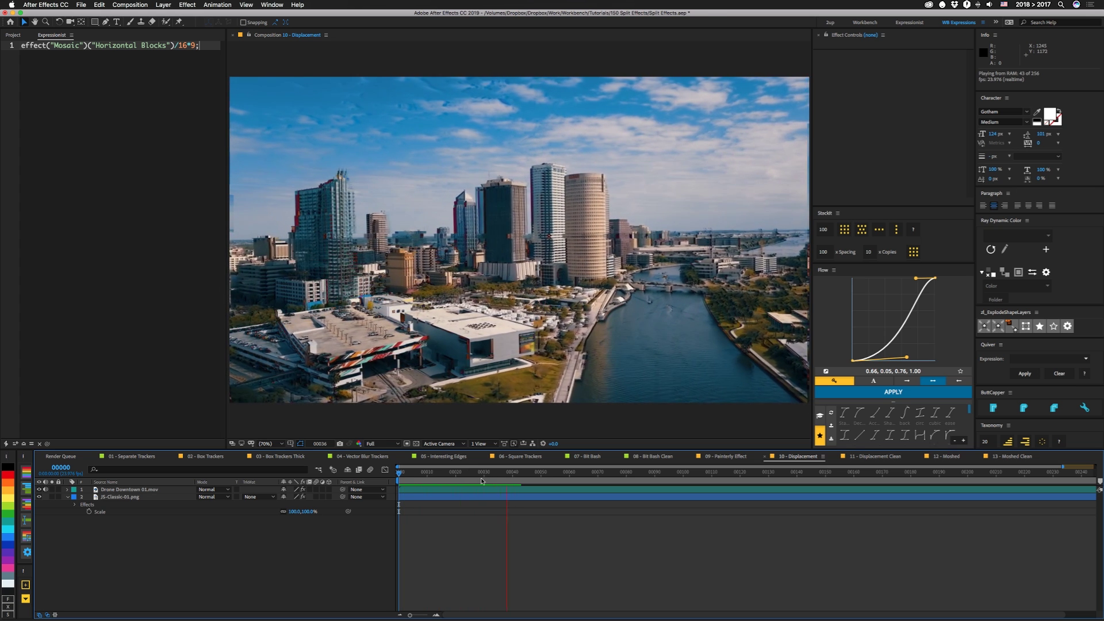
{"action": "left_click", "coordinate": [128, 490]}
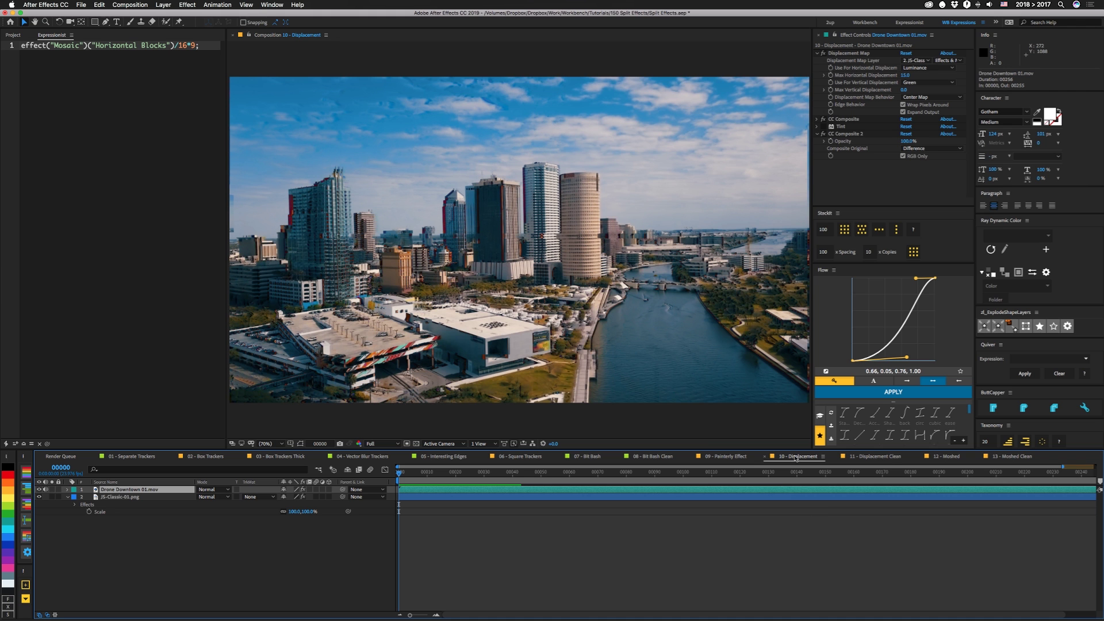
{"action": "left_click", "coordinate": [879, 457]}
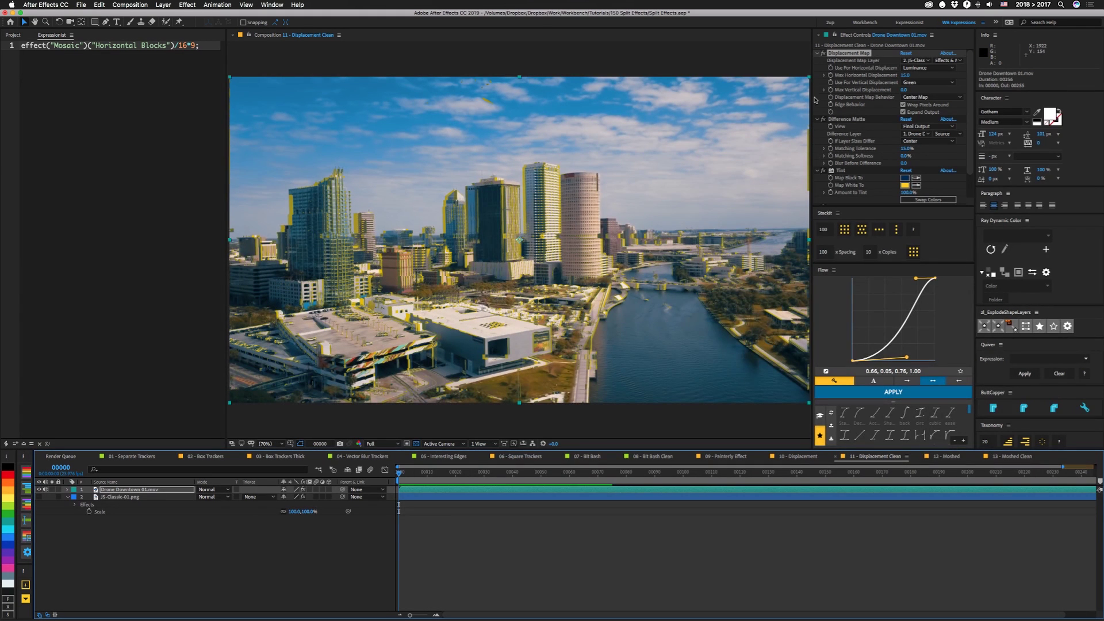
{"action": "left_click", "coordinate": [817, 53]}
{"action": "left_click", "coordinate": [817, 61]}
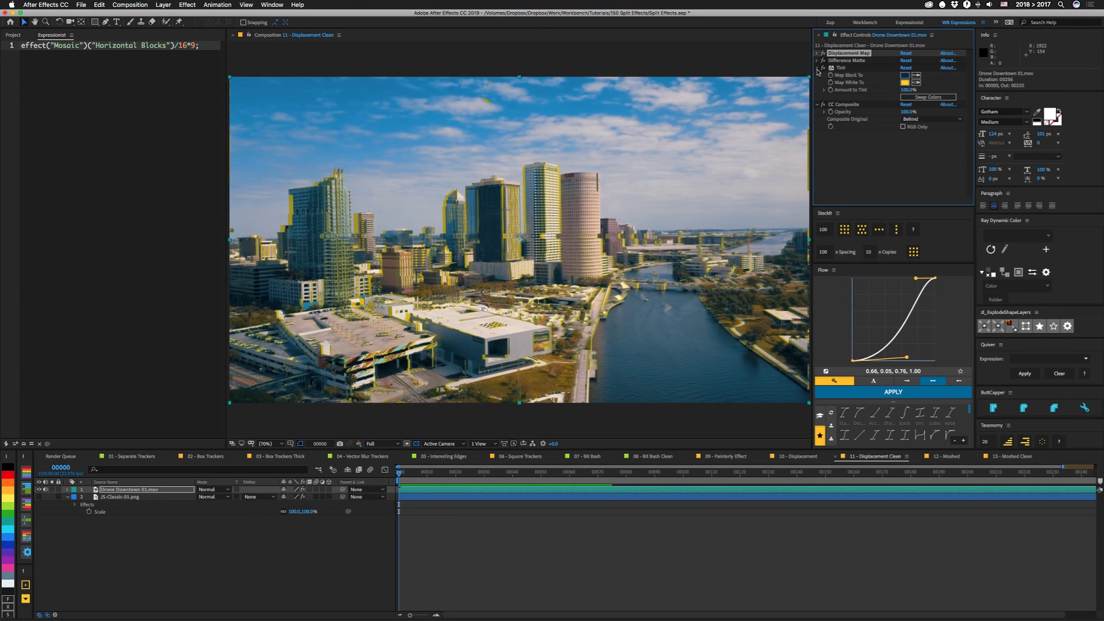
{"action": "left_click", "coordinate": [817, 68]}
{"action": "left_click", "coordinate": [817, 75]}
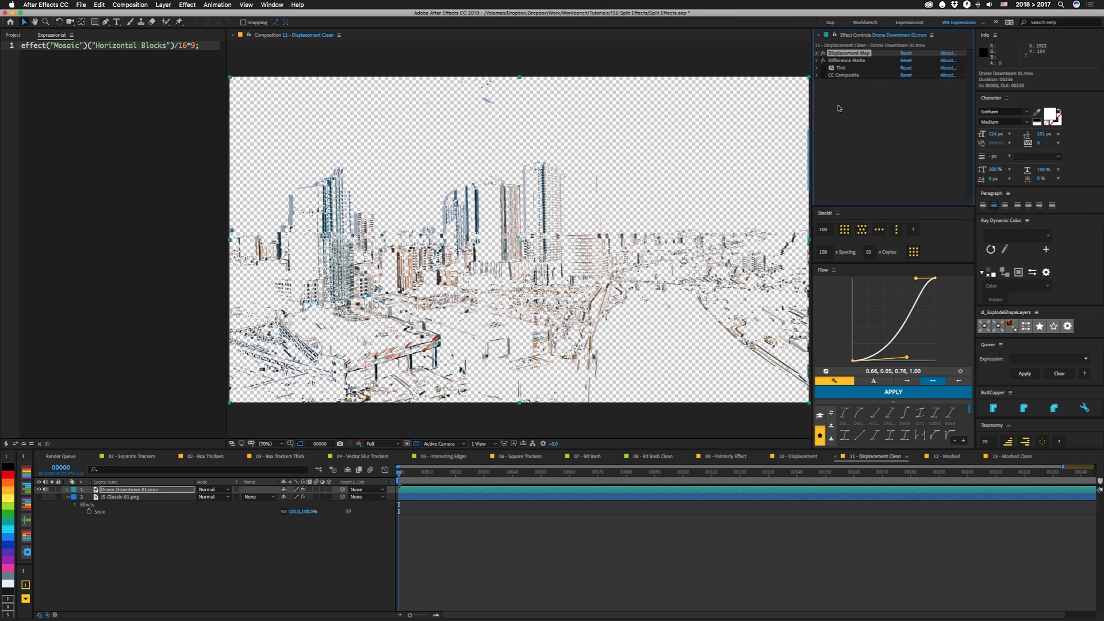
{"action": "left_click", "coordinate": [823, 61]}
{"action": "left_click", "coordinate": [822, 61]}
{"action": "left_click", "coordinate": [823, 67]}
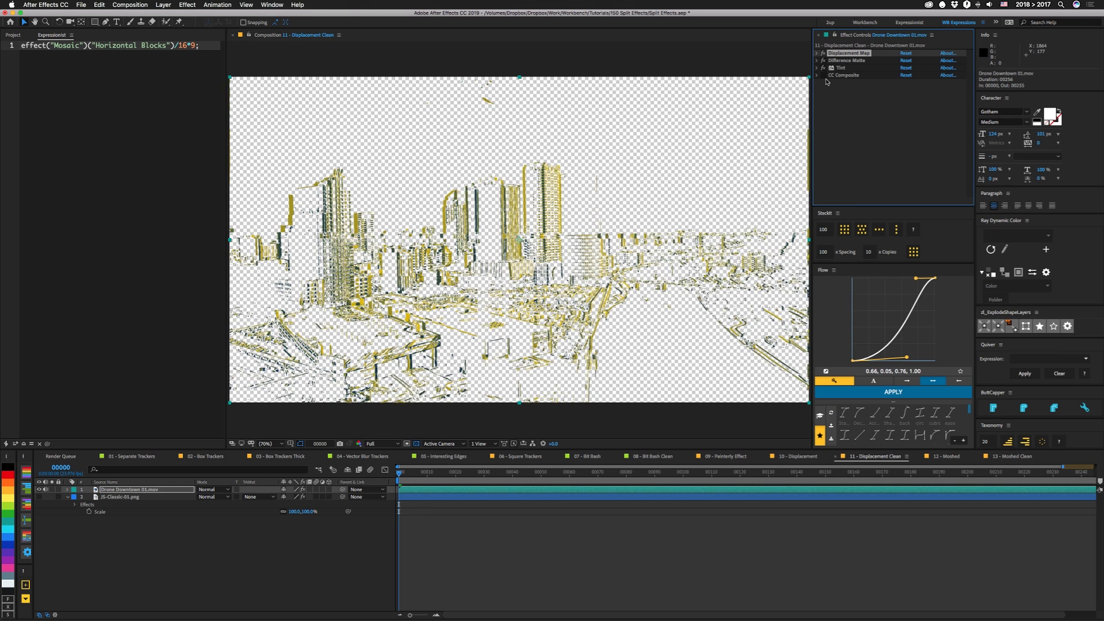
{"action": "left_click", "coordinate": [817, 67]}
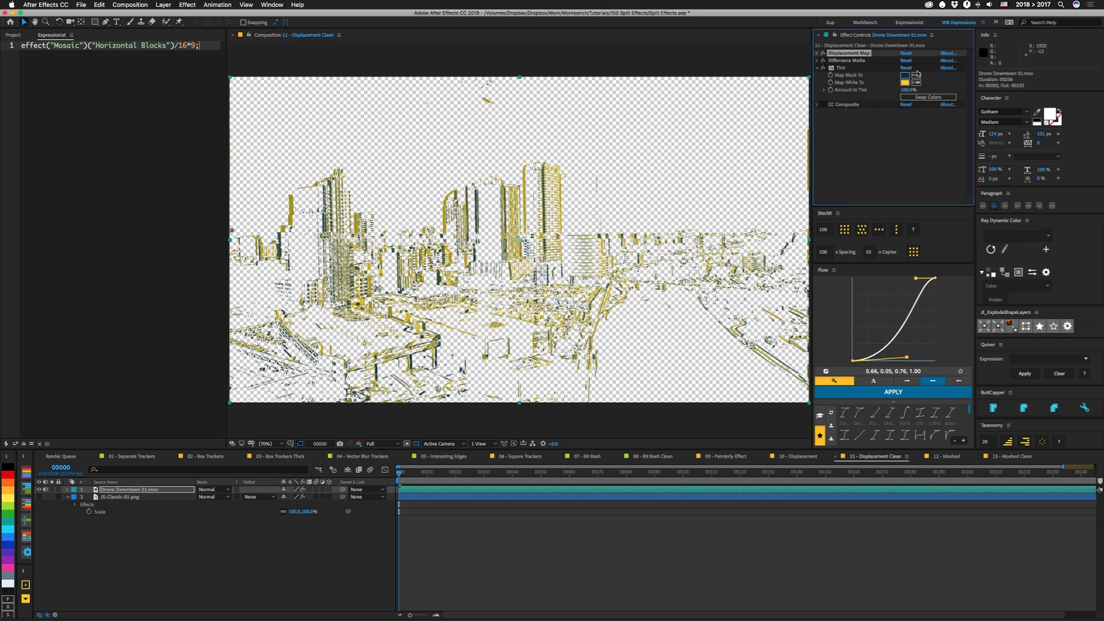
{"action": "left_click", "coordinate": [823, 104]}
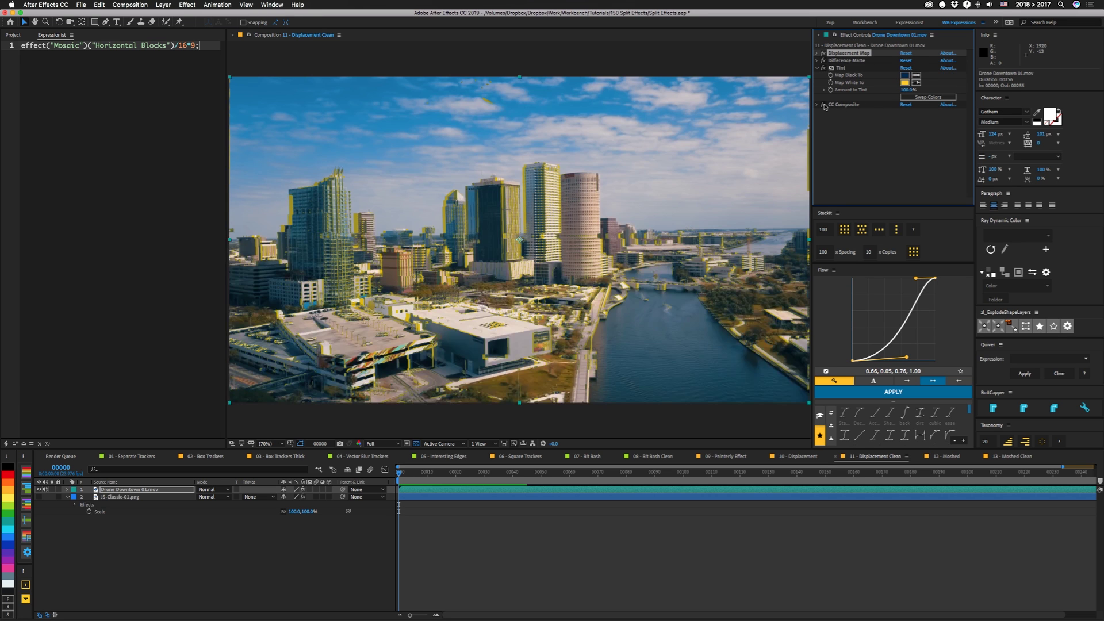
{"action": "left_click", "coordinate": [817, 104]}
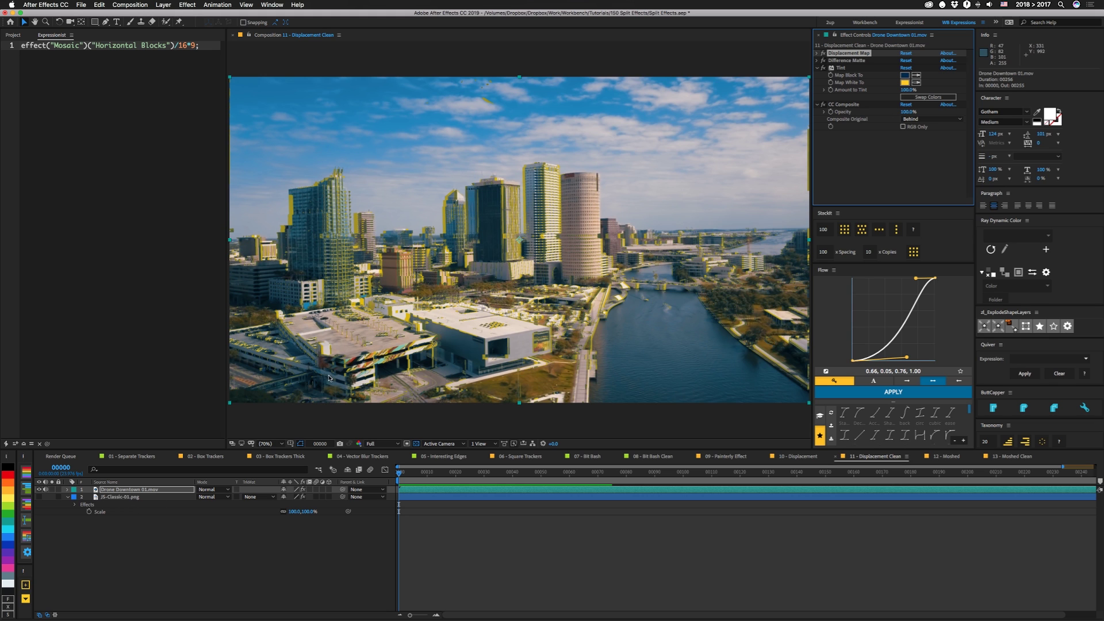
{"action": "key", "text": "space"}
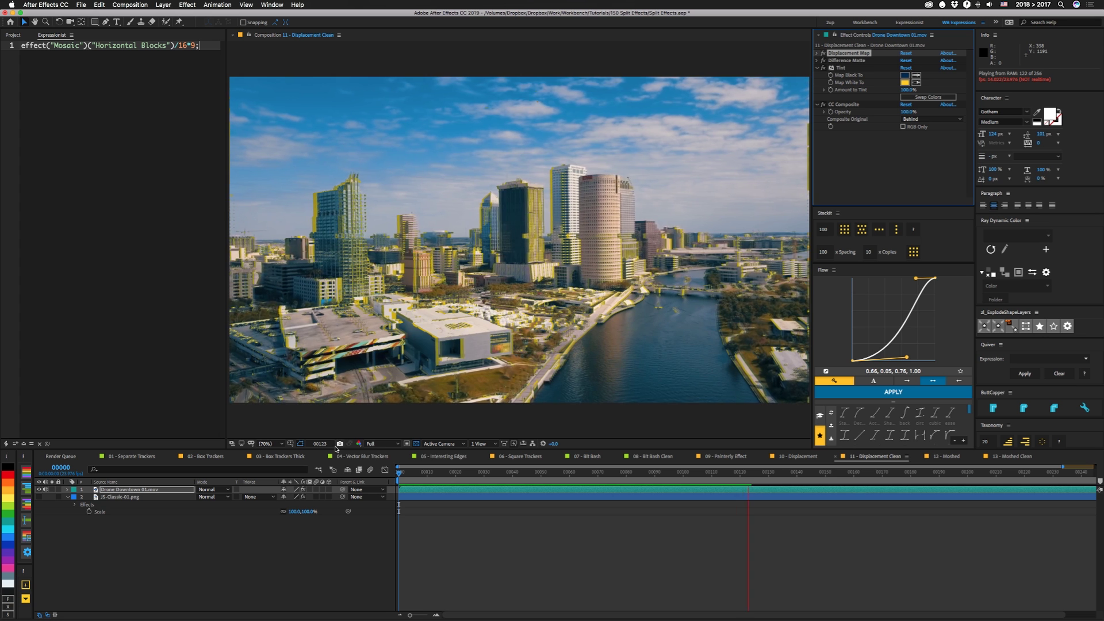
{"action": "key", "text": "space"}
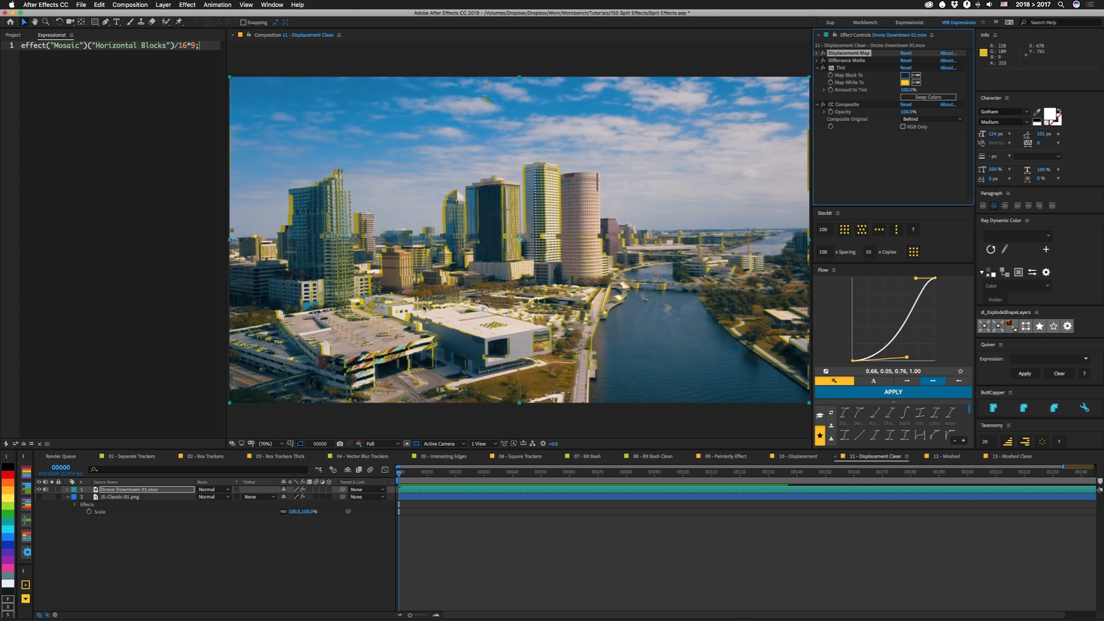
Step: Preview 12 - Moshed and load JS-Classic-01.png's Position expression into the expression editor
{"action": "left_click", "coordinate": [943, 456]}
{"action": "key", "text": "space"}
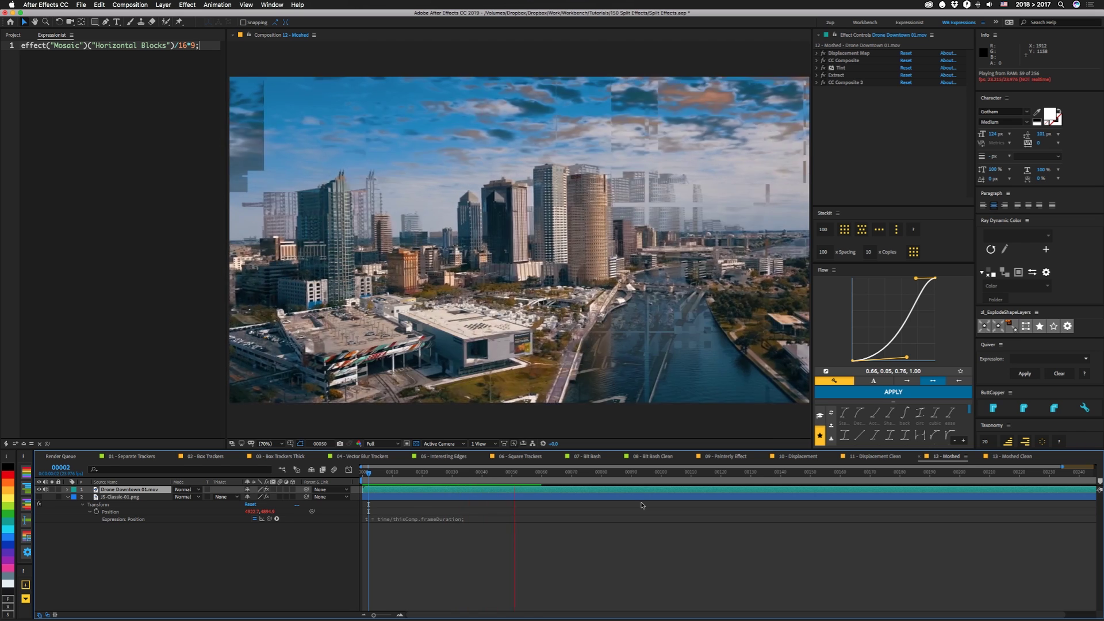
{"action": "key", "text": "space"}
{"action": "key", "text": "space"}
{"action": "key", "text": "space"}
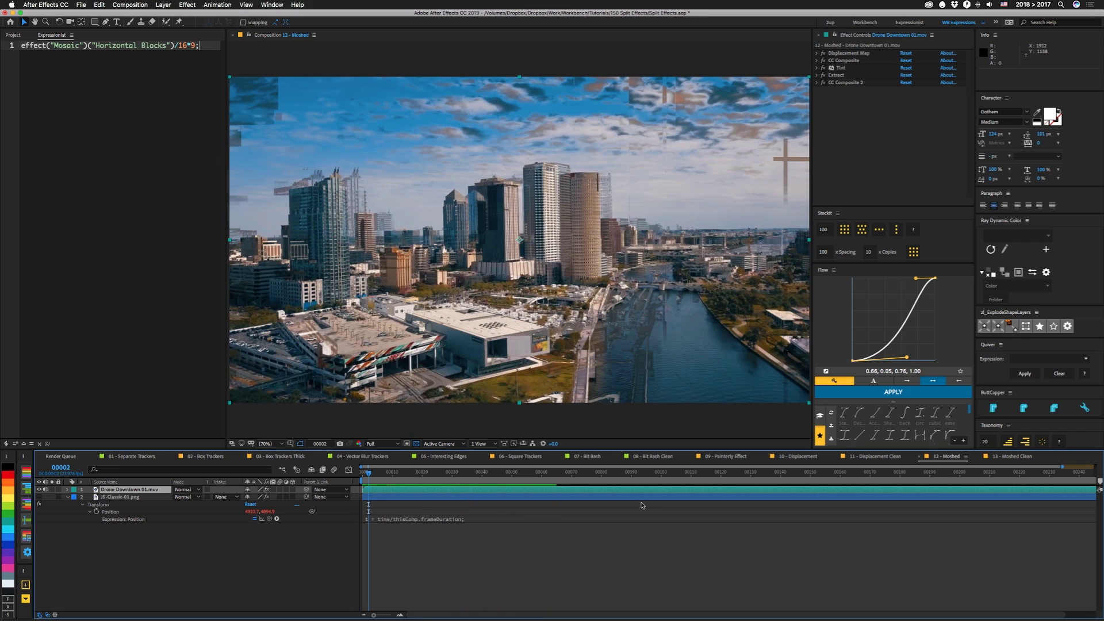
{"action": "left_click", "coordinate": [136, 507]}
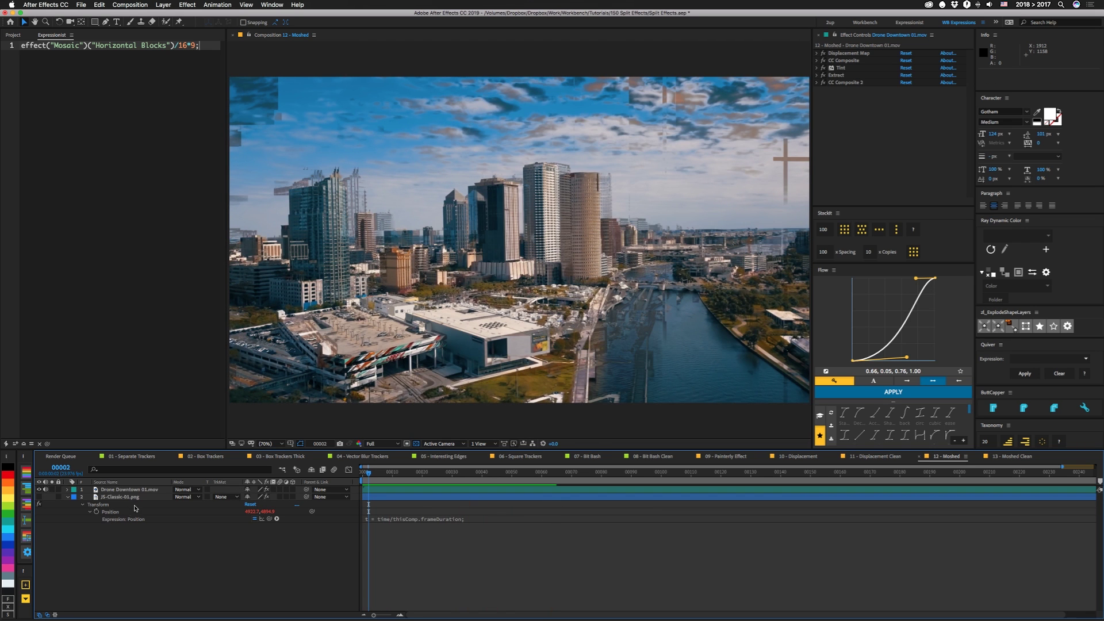
{"action": "left_click", "coordinate": [112, 511]}
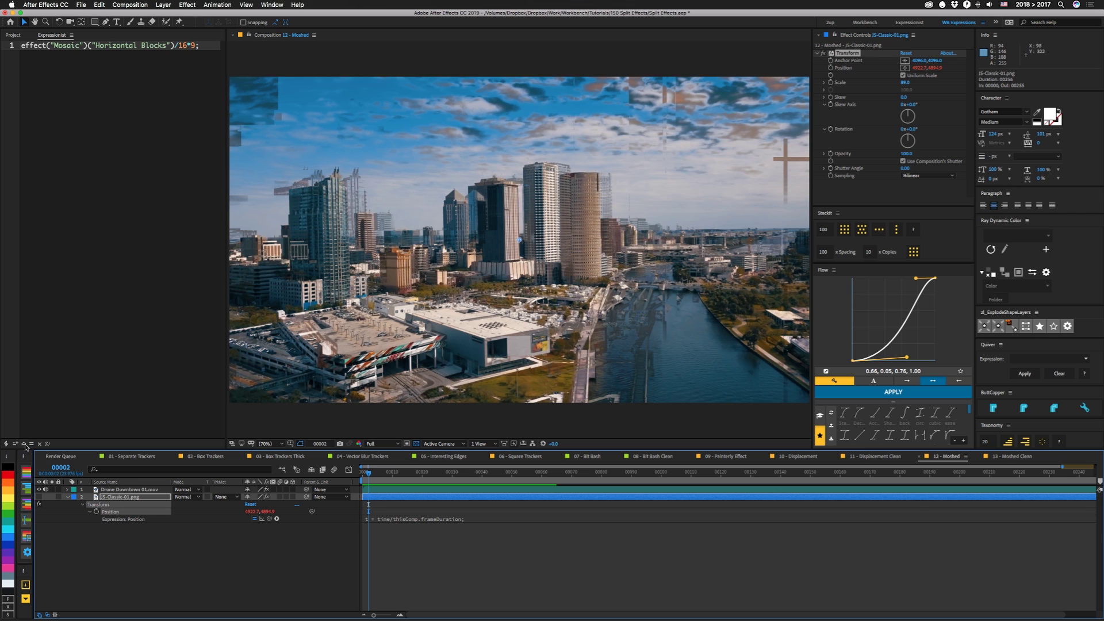
{"action": "left_click", "coordinate": [24, 443]}
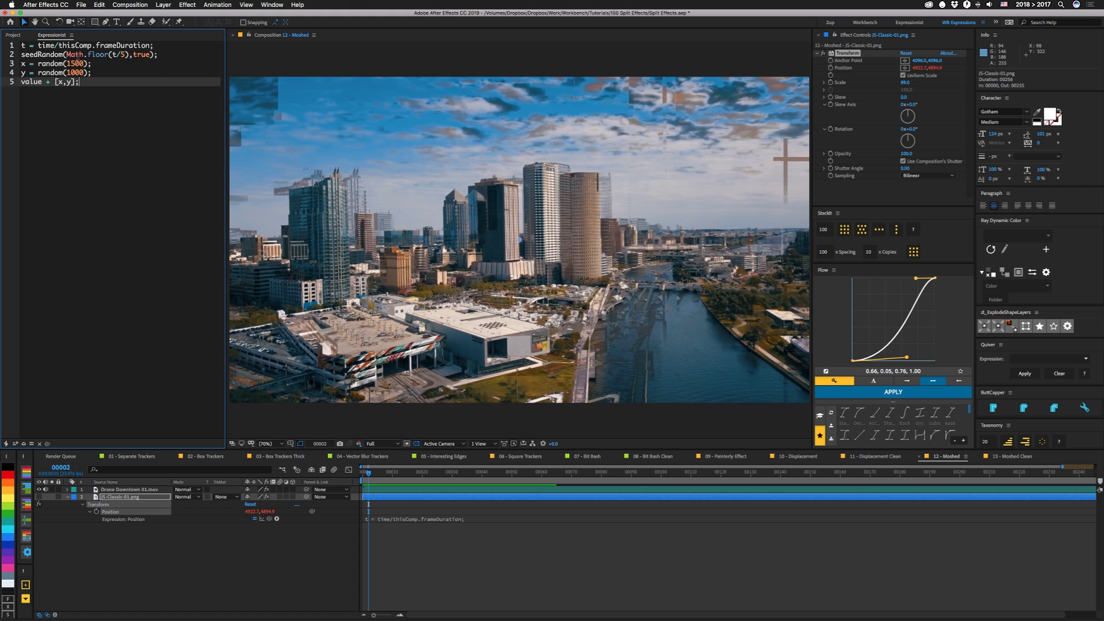
Step: Select the word 'true' in the seedRandom call on line 2
{"action": "double_click", "coordinate": [142, 55]}
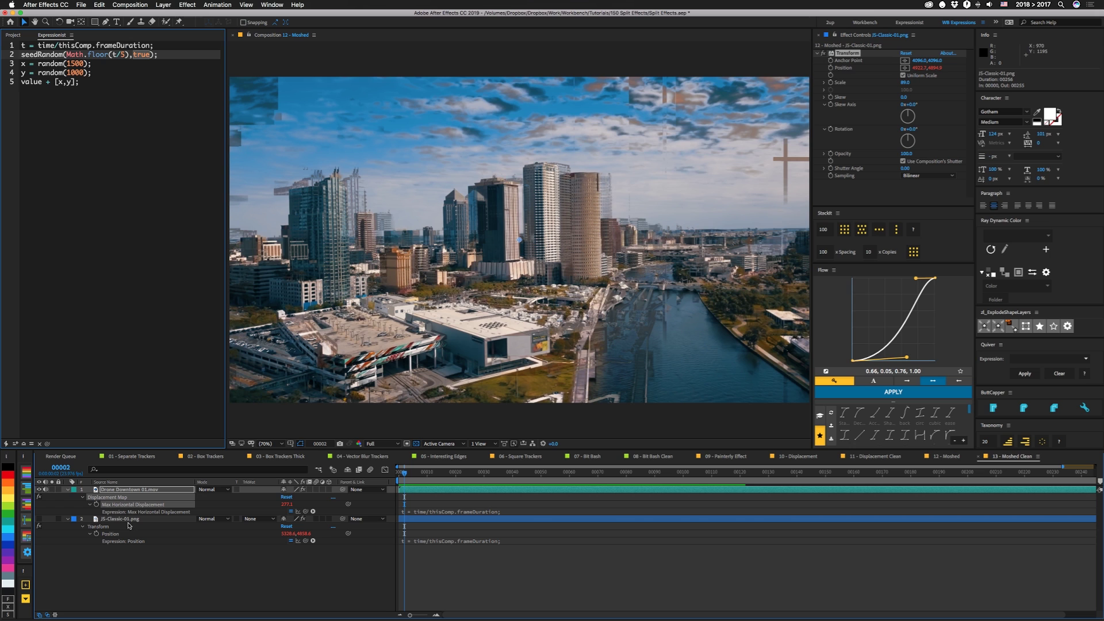
Step: Change seedRandom's argument to 0 in the Position expression and preview the moshed result
{"action": "left_click", "coordinate": [426, 511]}
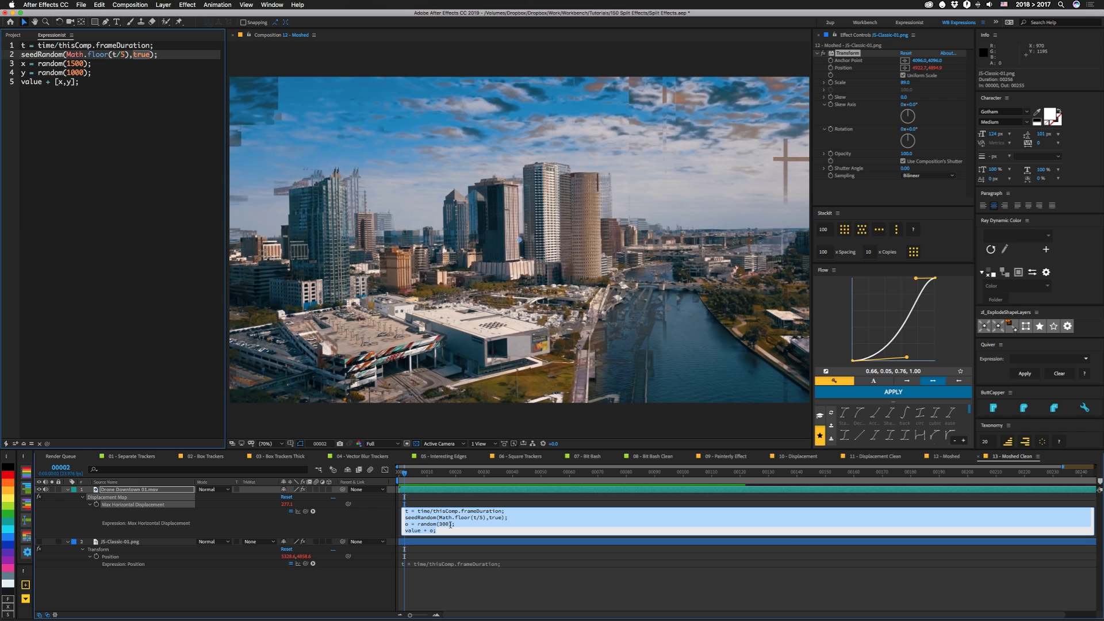
{"action": "left_click", "coordinate": [515, 541]}
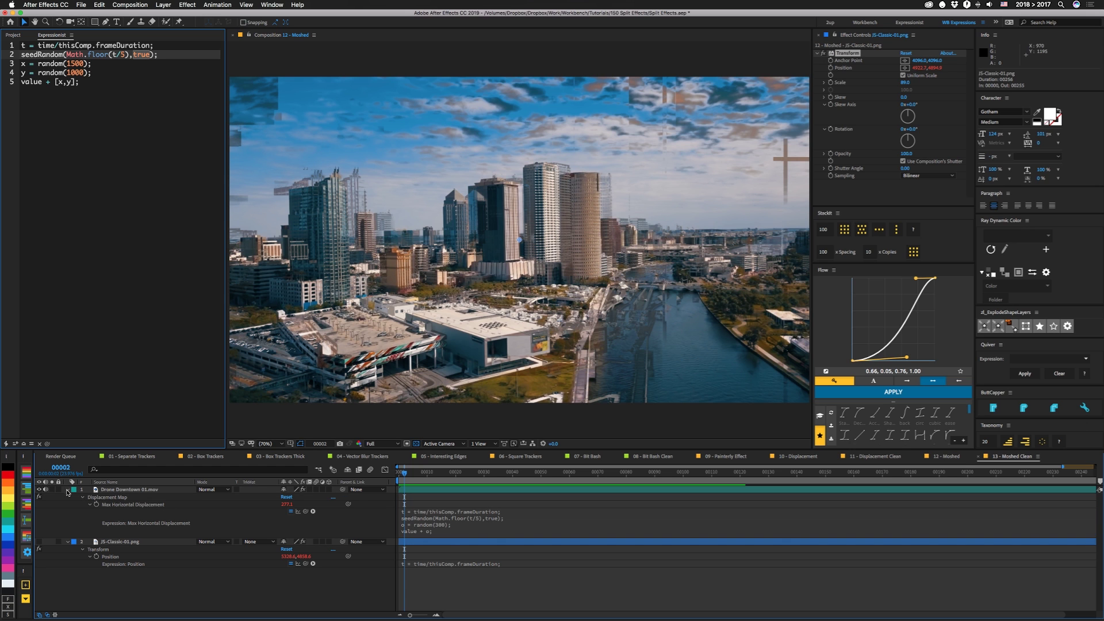
{"action": "key", "text": "shift+comma"}
{"action": "type", "text": "0"}
{"action": "left_click", "coordinate": [509, 545]}
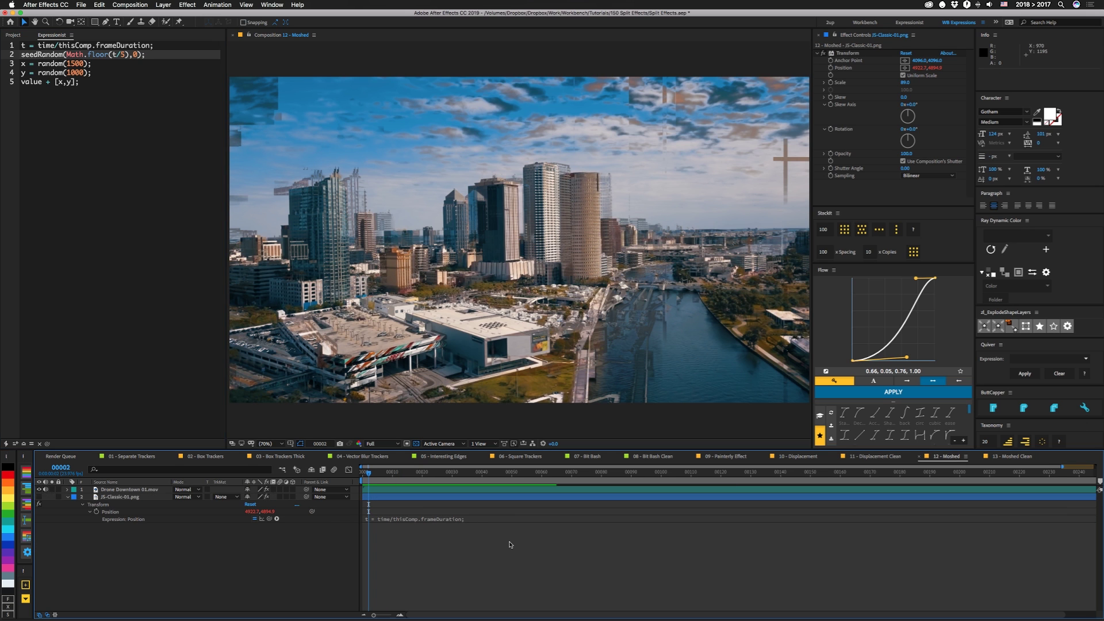
{"action": "key", "text": "space"}
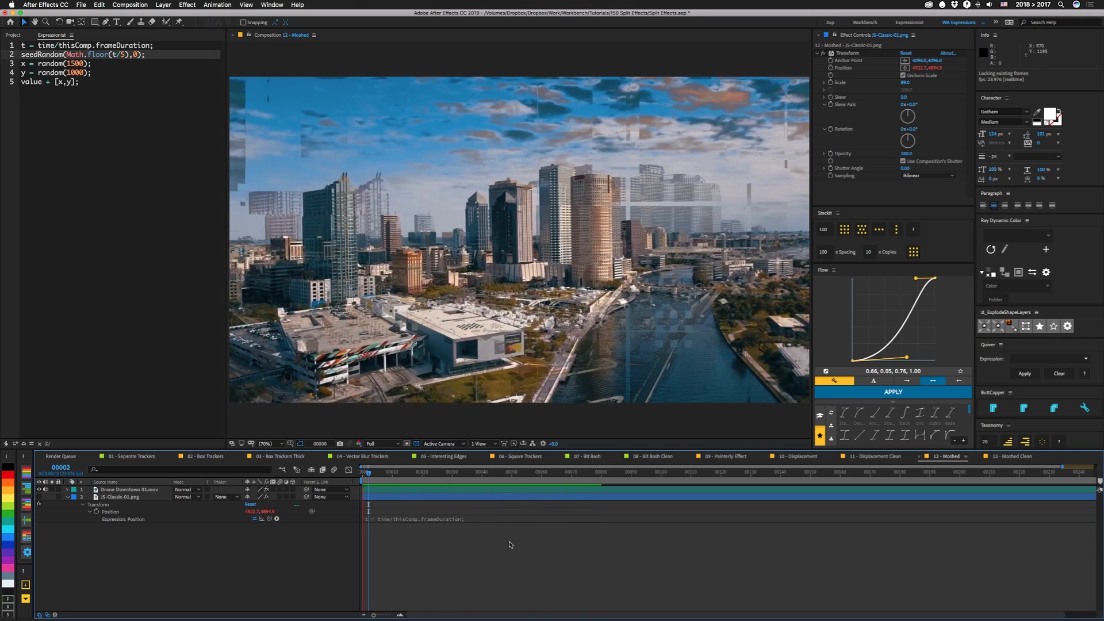
{"action": "key", "text": "space"}
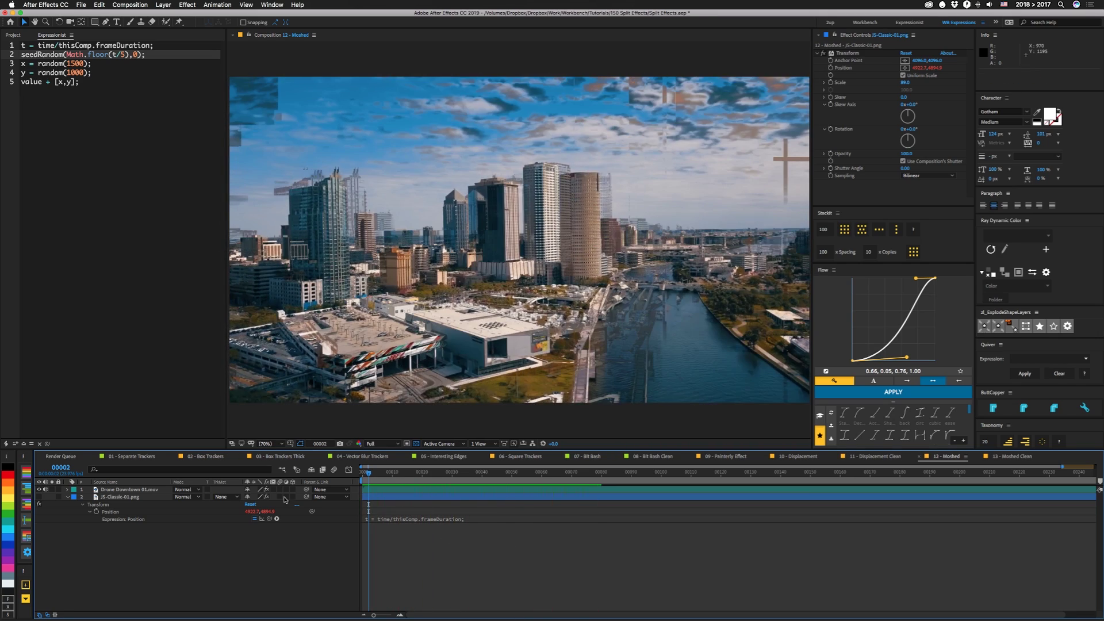
Step: Inspect the drone layer's CC Composite effect, then open and preview 13 - Moshed Clean
{"action": "left_click", "coordinate": [98, 488]}
{"action": "left_click", "coordinate": [854, 60]}
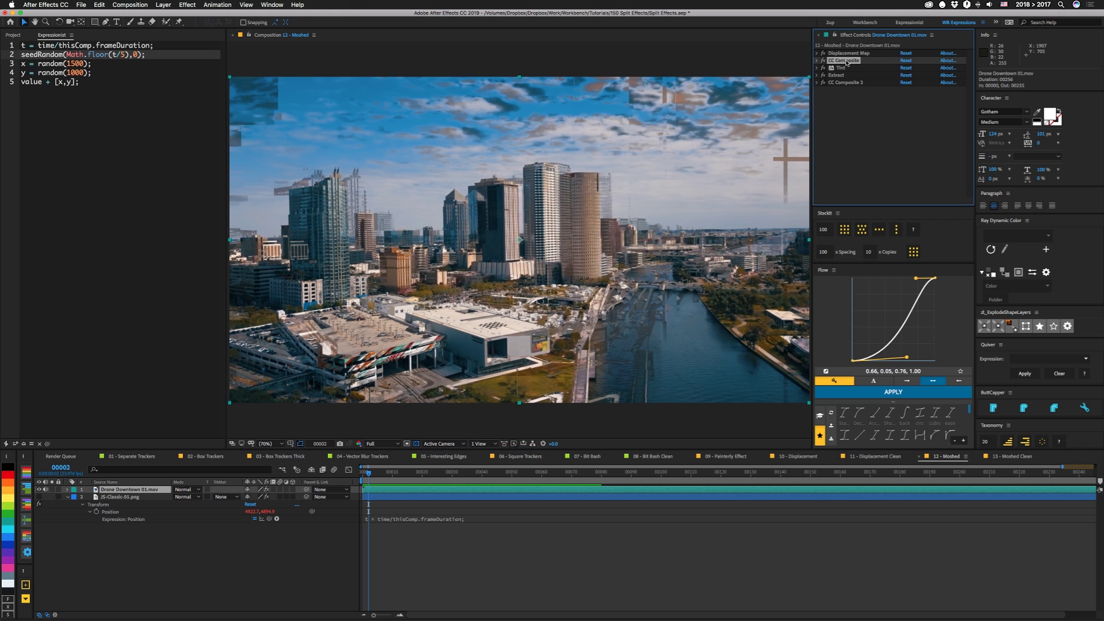
{"action": "left_click", "coordinate": [816, 61]}
{"action": "left_click", "coordinate": [817, 60]}
{"action": "left_click", "coordinate": [1009, 458]}
{"action": "key", "text": "space"}
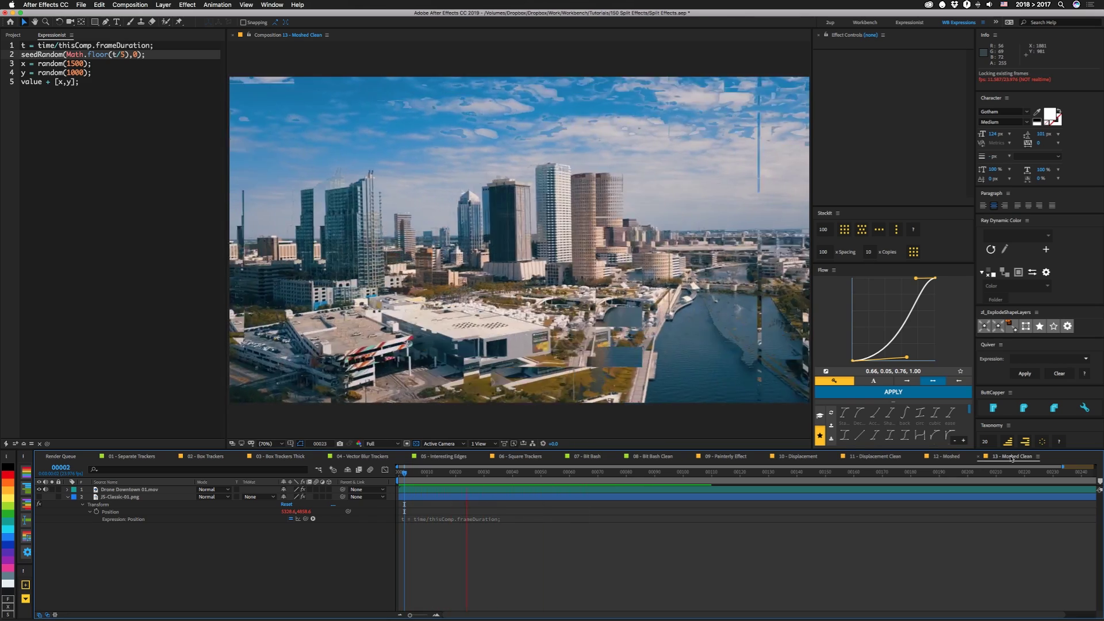
{"action": "key", "text": "space"}
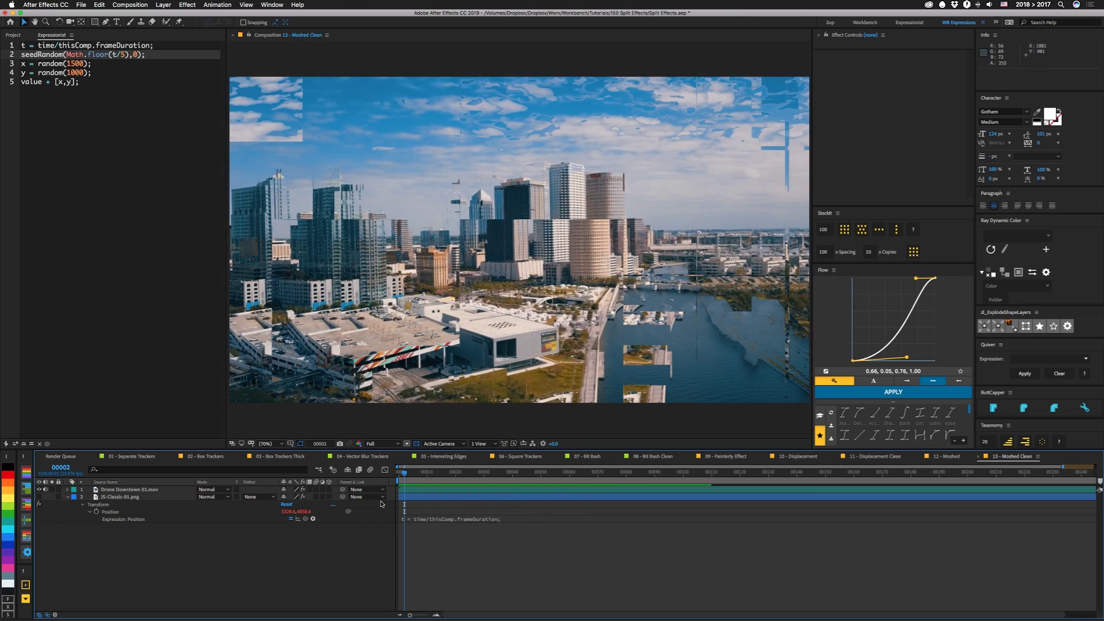
{"action": "left_click", "coordinate": [136, 492]}
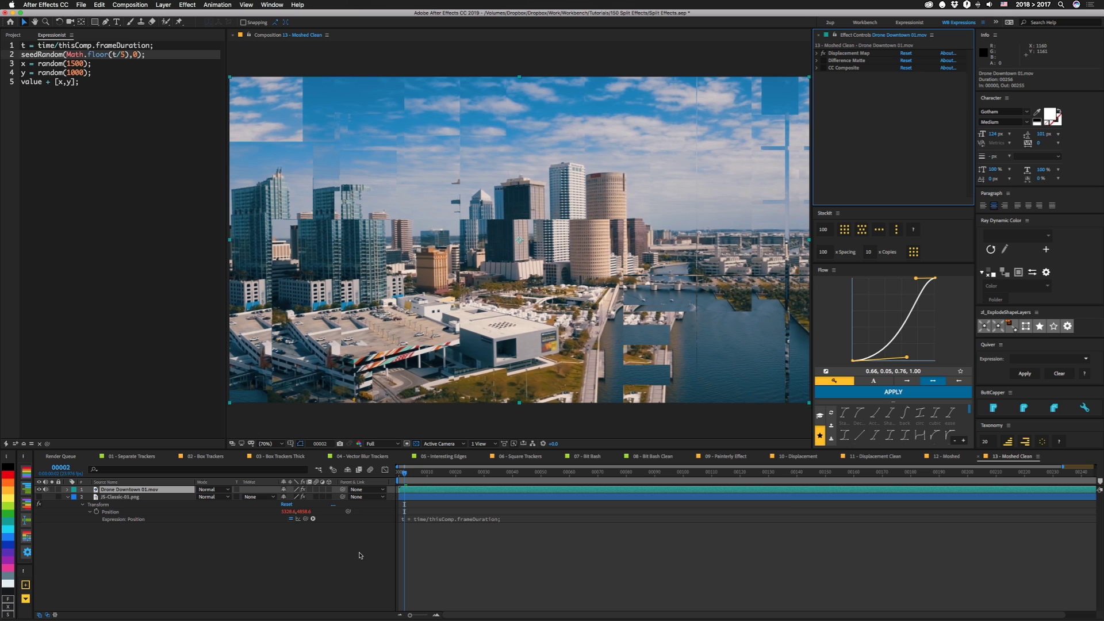
{"action": "key", "text": "space"}
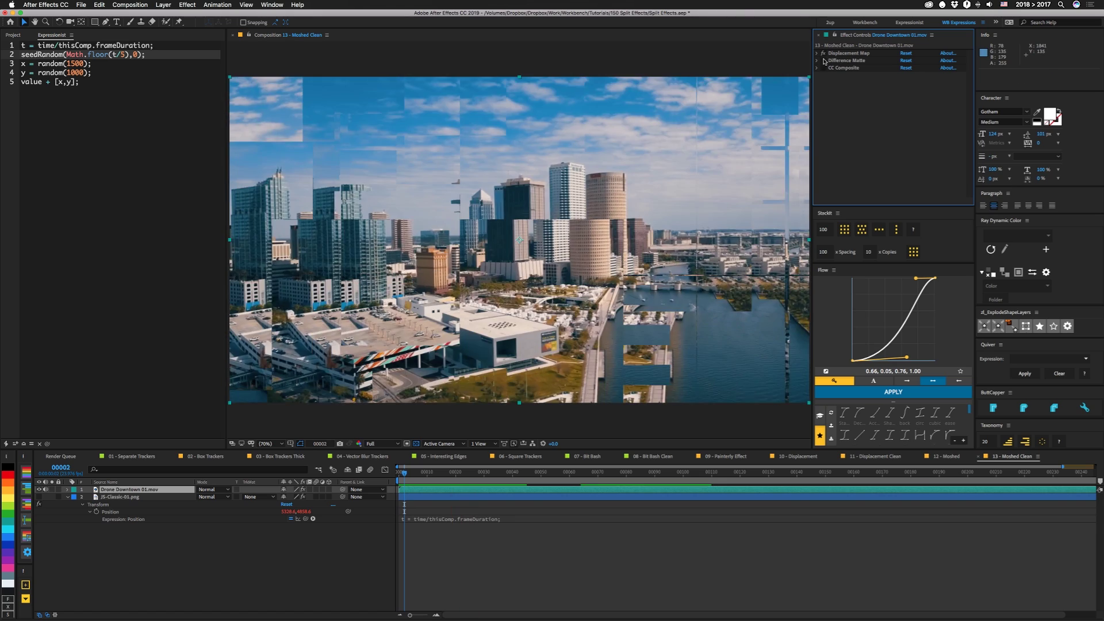
{"action": "left_click", "coordinate": [822, 61]}
{"action": "left_click", "coordinate": [823, 68]}
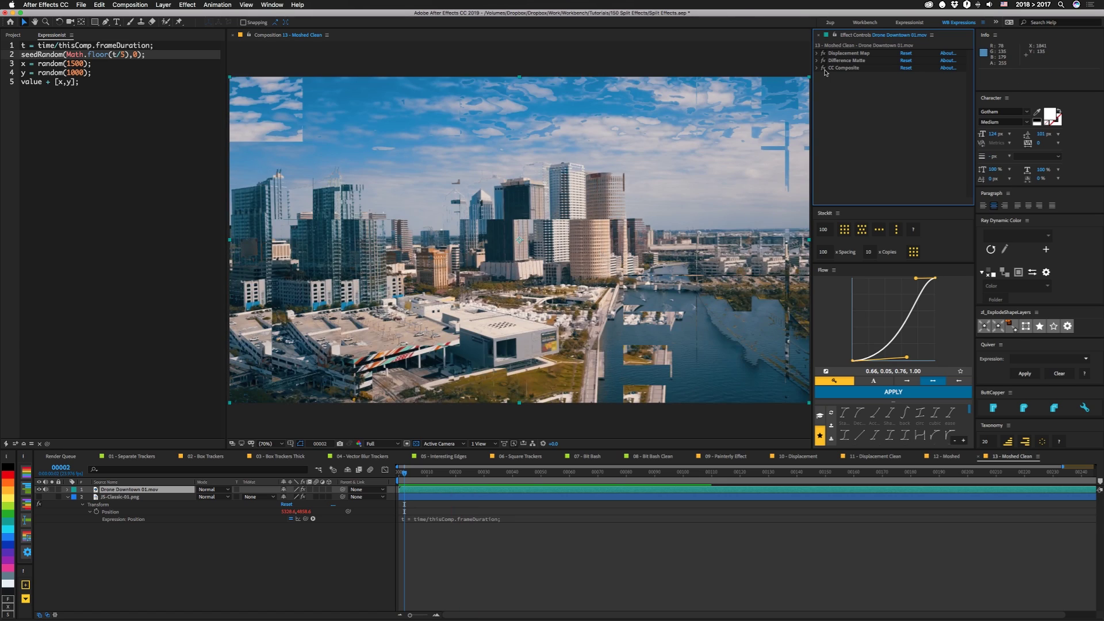
{"action": "key", "text": "space"}
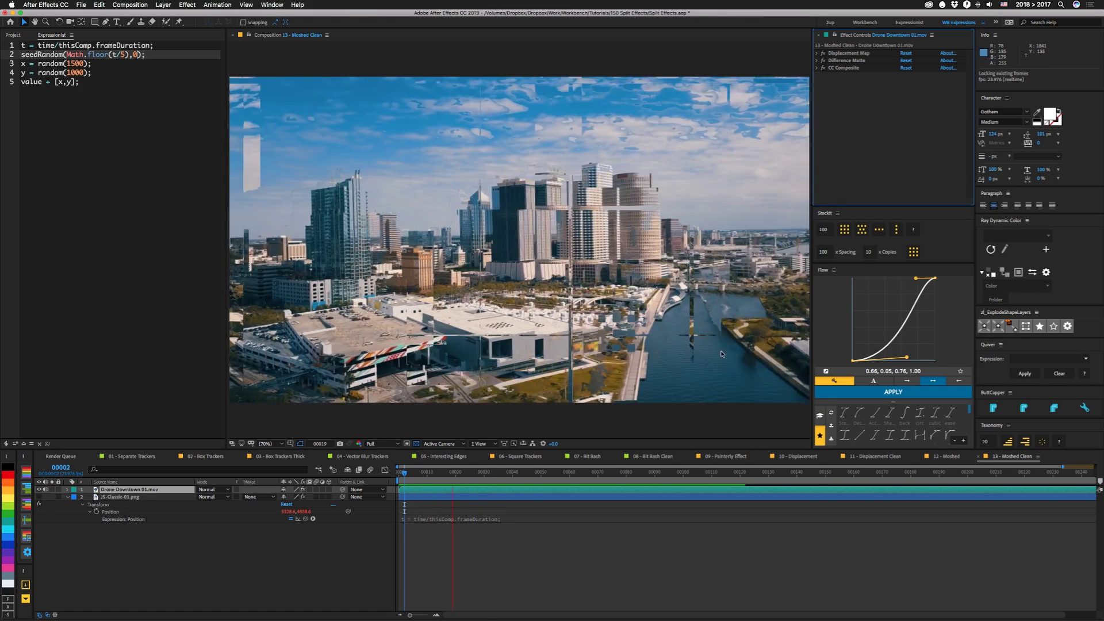
{"action": "key", "text": "space"}
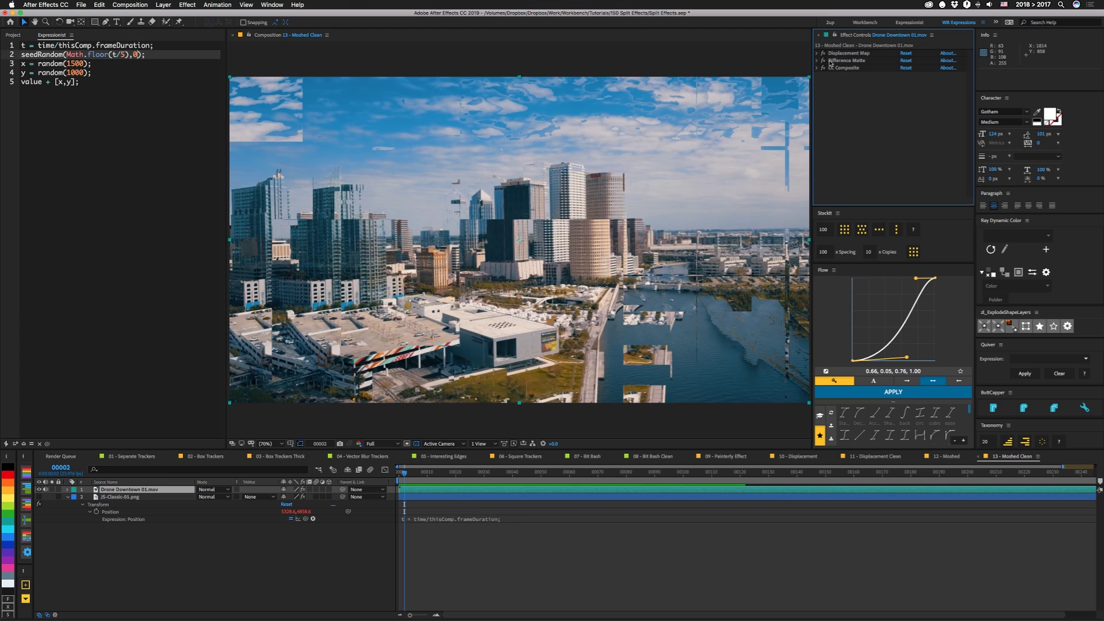
{"action": "left_click_drag", "start_coordinate": [823, 60], "coordinate": [823, 68]}
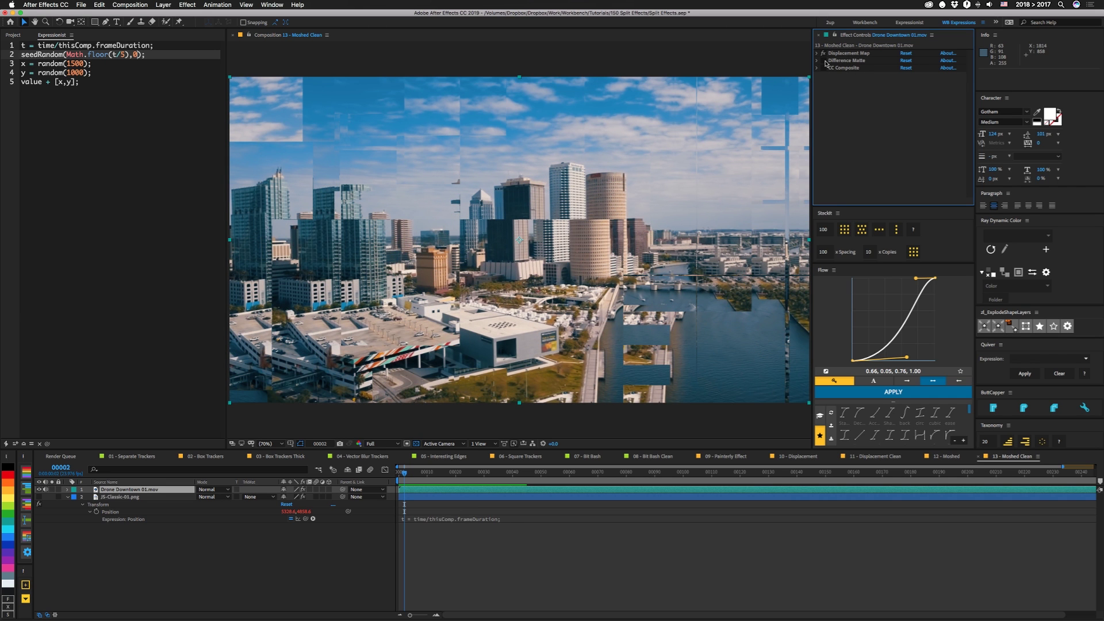
{"action": "left_click_drag", "start_coordinate": [823, 60], "coordinate": [823, 69]}
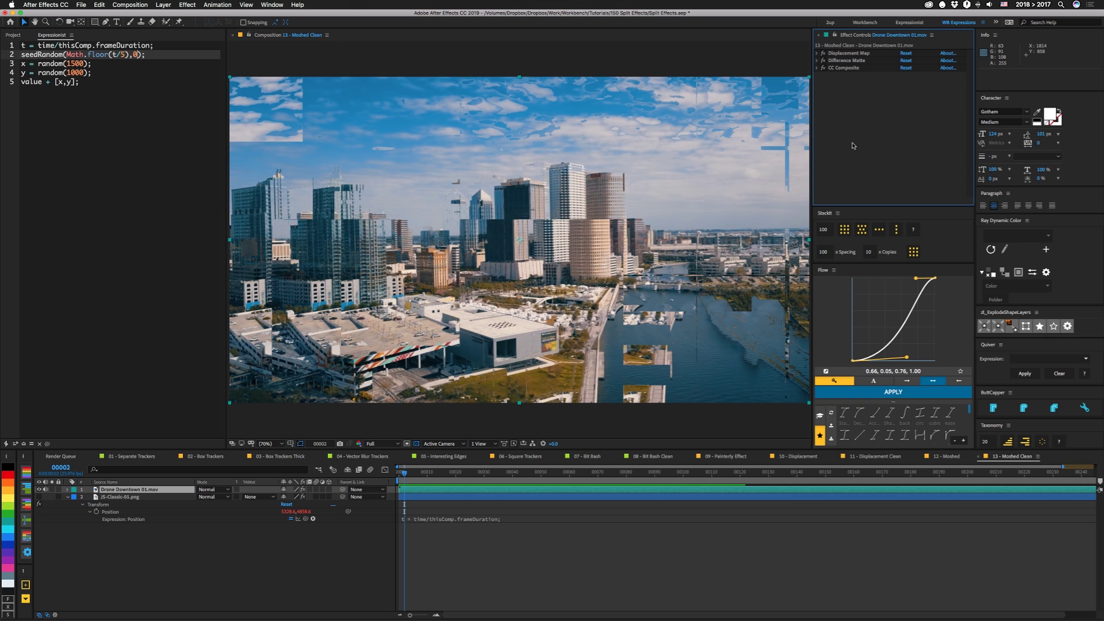
Step: Add a Tint effect to the drone layer, move it just below Displacement Map, and preview
{"action": "key", "text": "ctrl+space"}
{"action": "type", "text": "tint"}
{"action": "key", "text": "Return"}
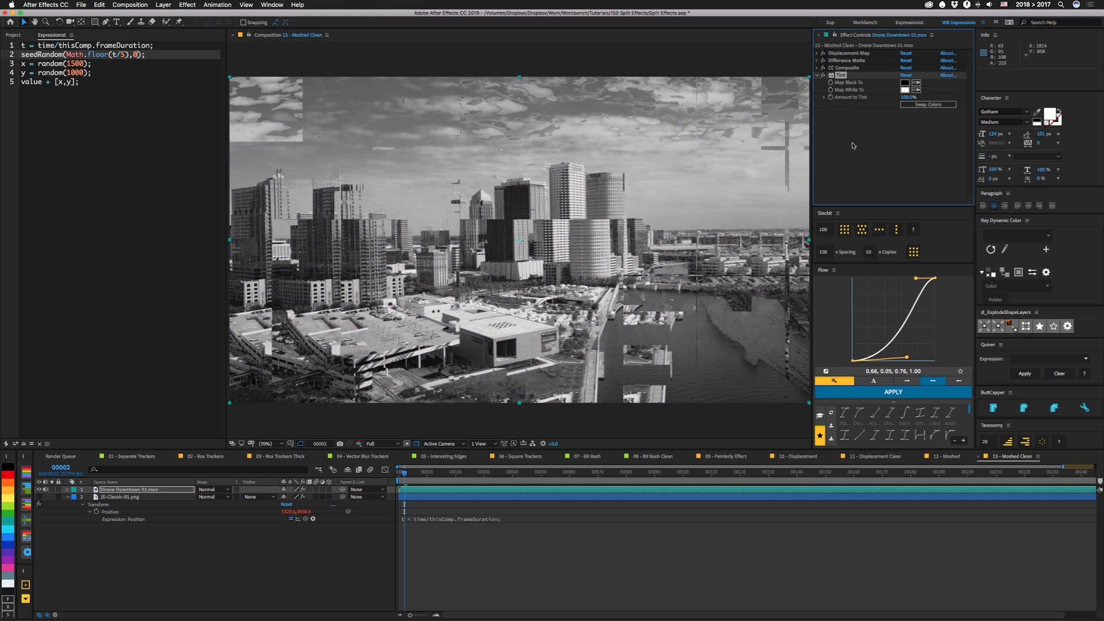
{"action": "left_click_drag", "start_coordinate": [841, 74], "coordinate": [840, 58]}
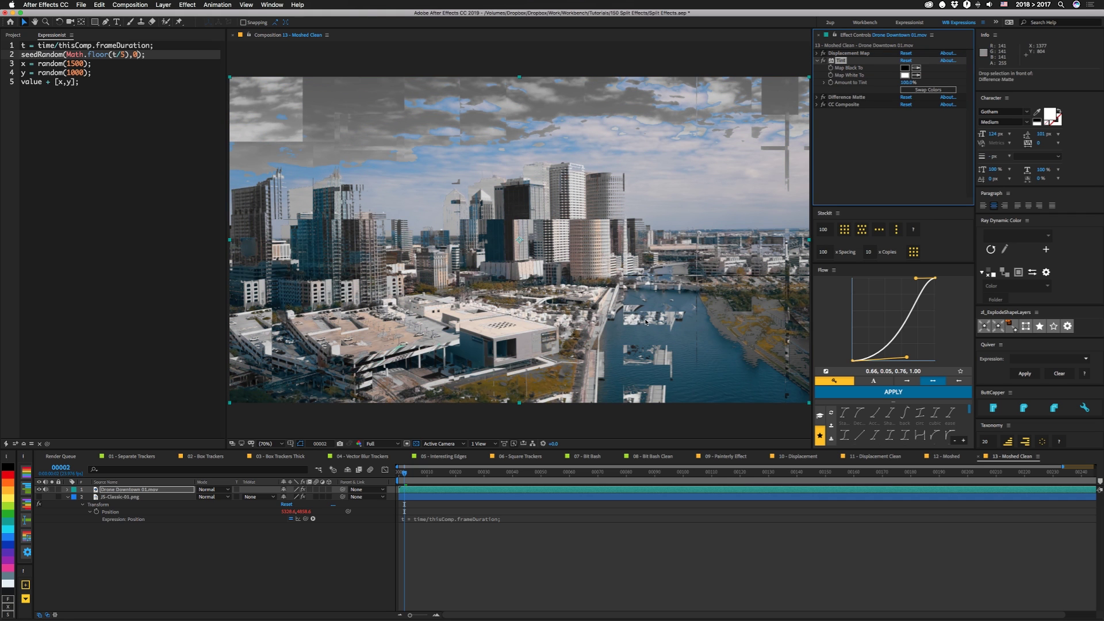
{"action": "key", "text": "space"}
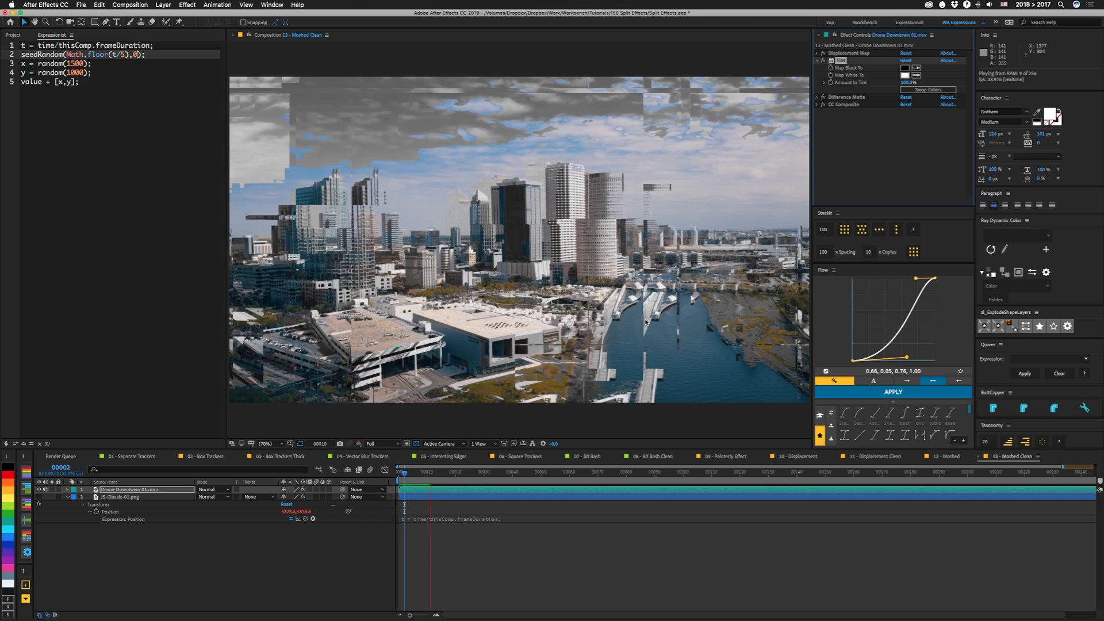